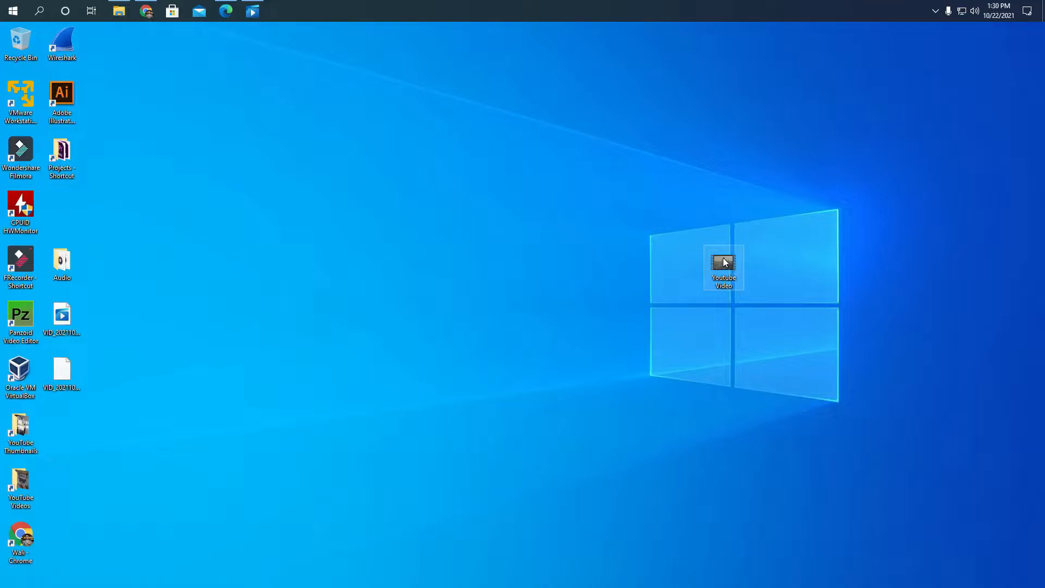
- Open the Youtube Video file from the desktop and replay it from the beginning
double_click(727, 264)
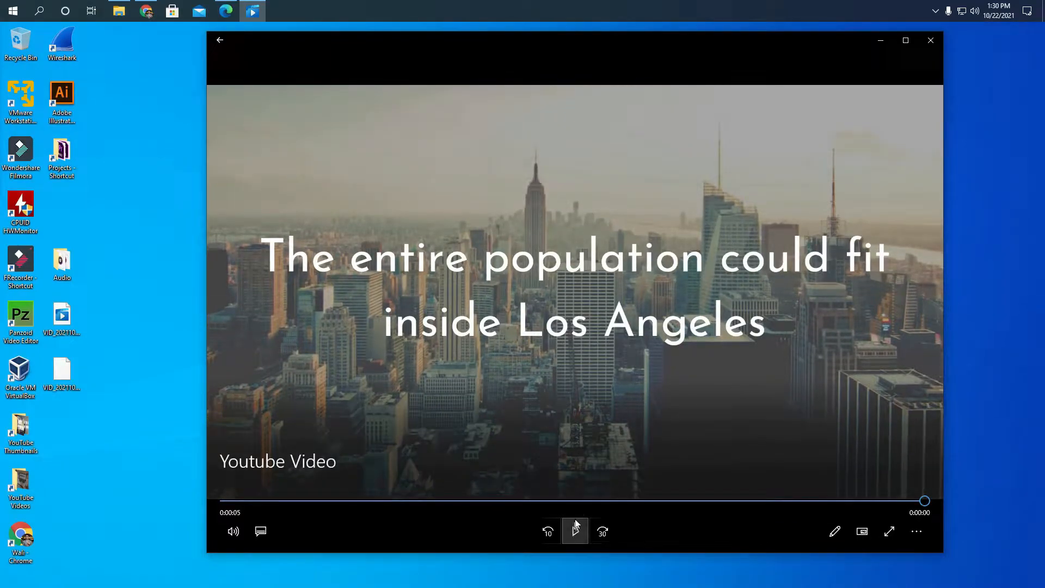
drag(283, 499, 231, 499)
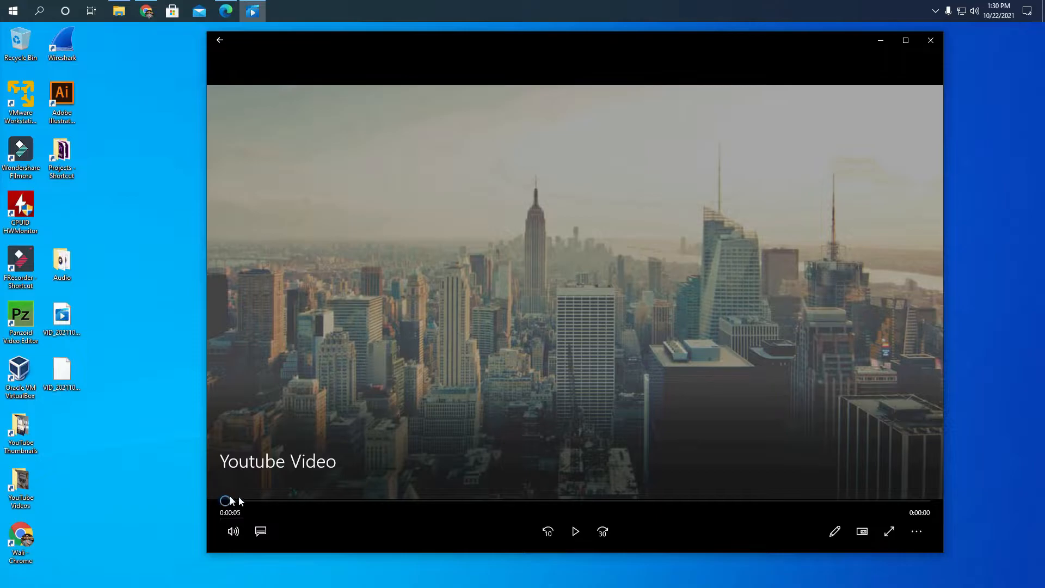
click(575, 531)
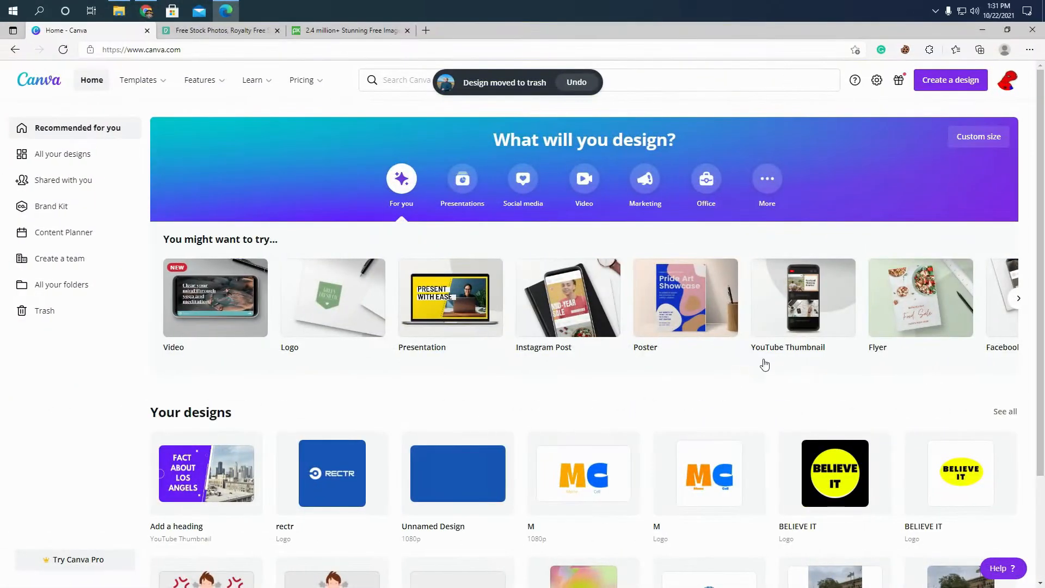
- Look through the existing designs and the suggested design types on the Canva home page
scroll(886, 372, down, 1)
scroll(881, 370, down, 2)
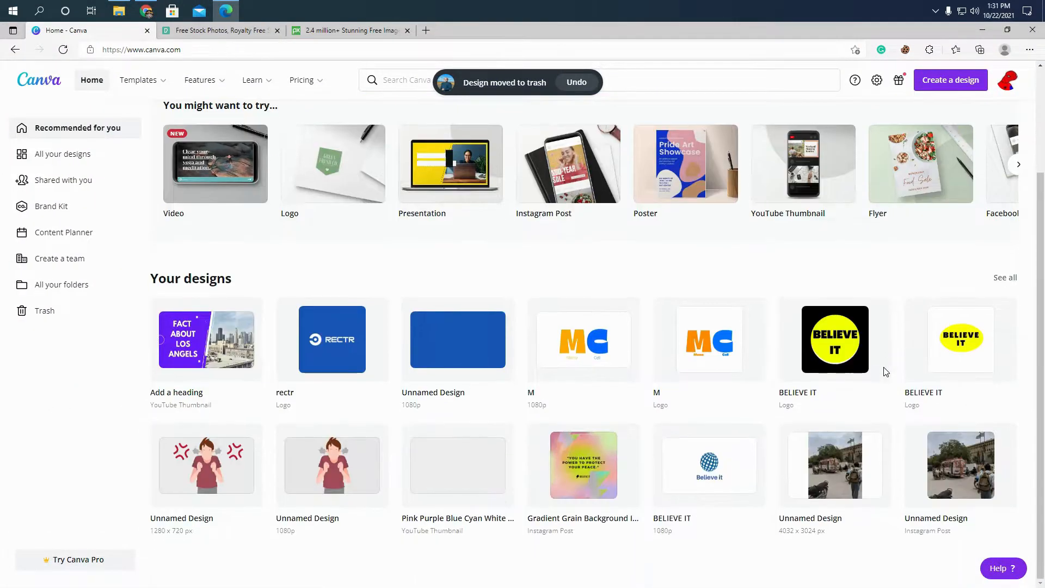
scroll(871, 375, up, 3)
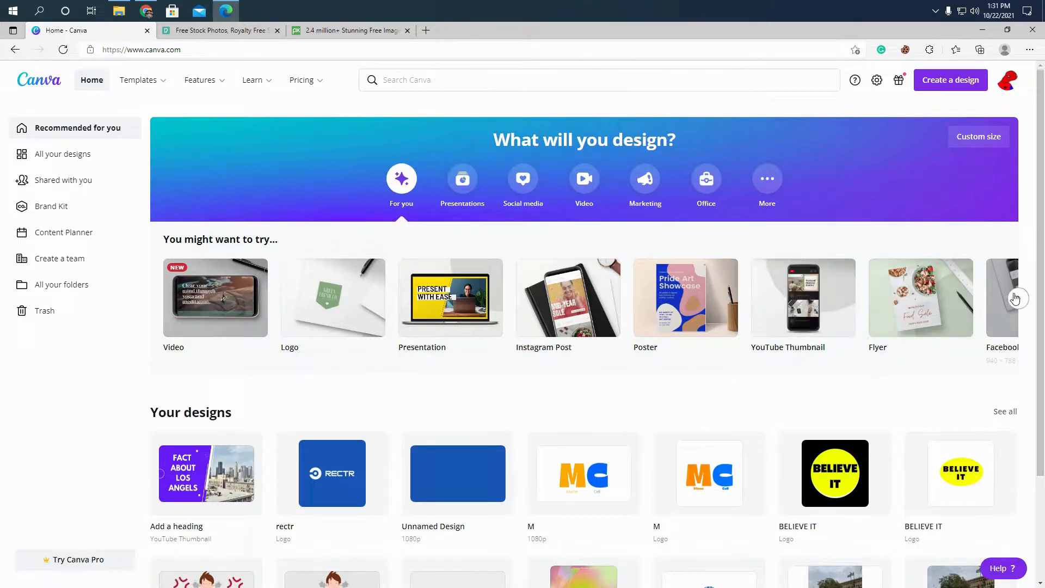
click(1017, 298)
click(1017, 298)
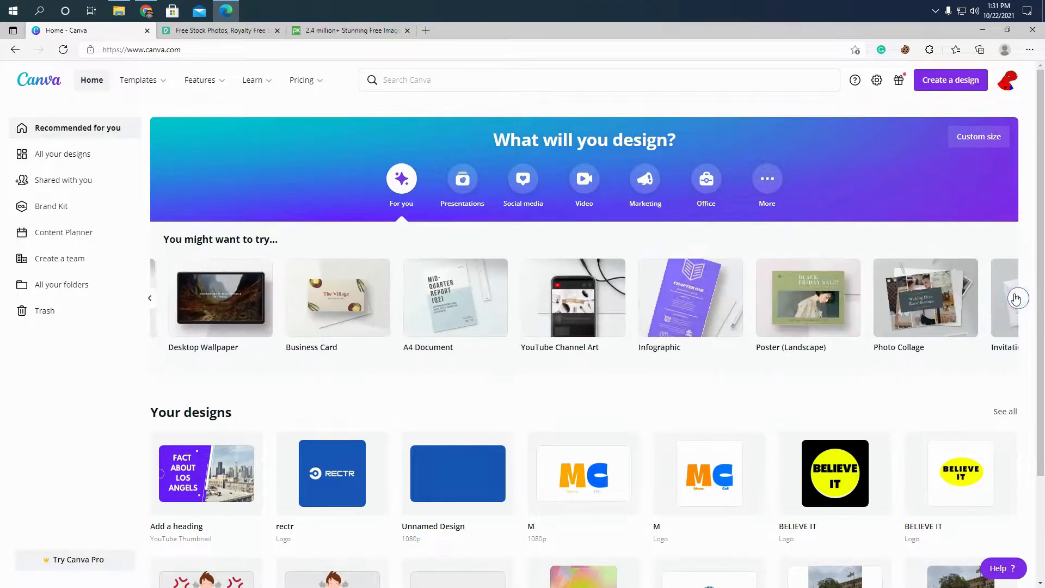
click(1017, 298)
click(1018, 298)
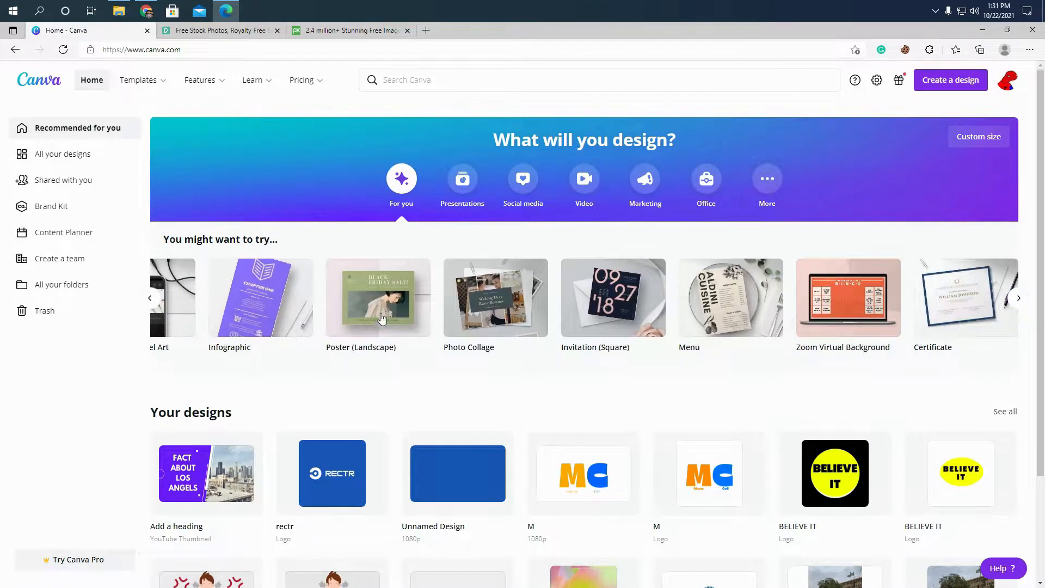
click(148, 300)
click(149, 298)
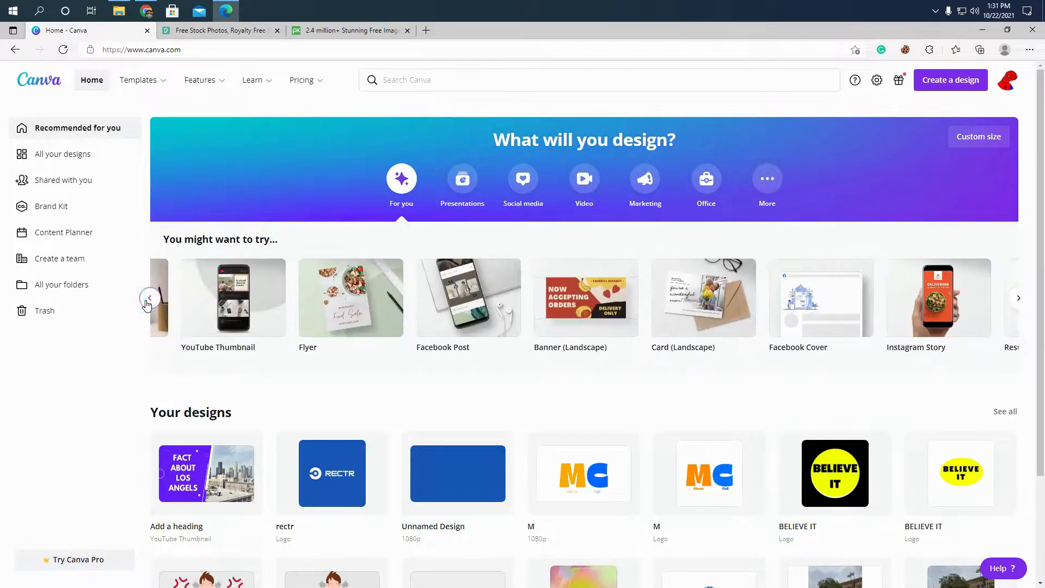
click(149, 298)
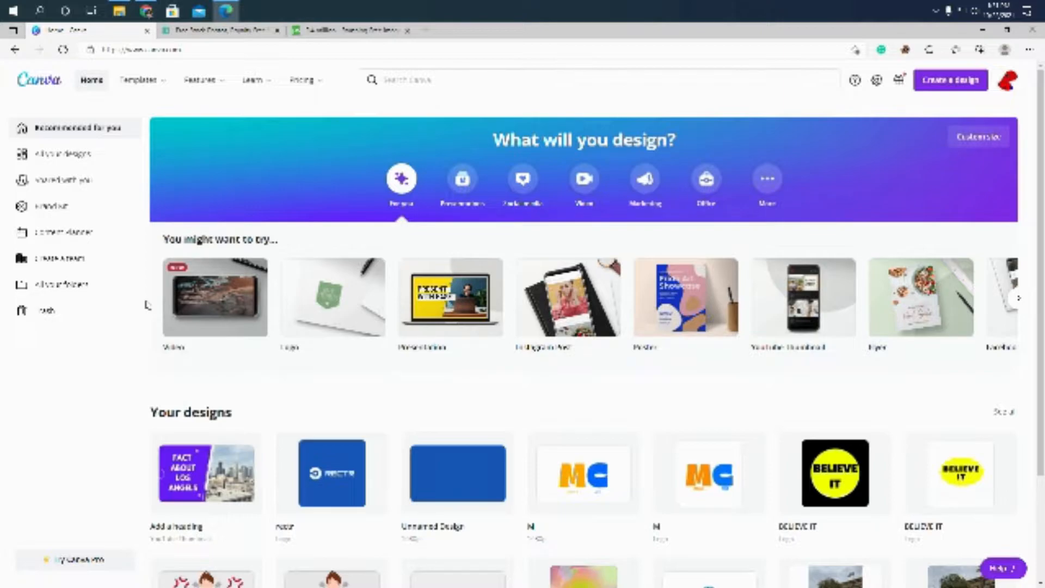
- Search the templates for "Youtube Thumbnail" and create a blank YouTube Thumbnail design
click(419, 80)
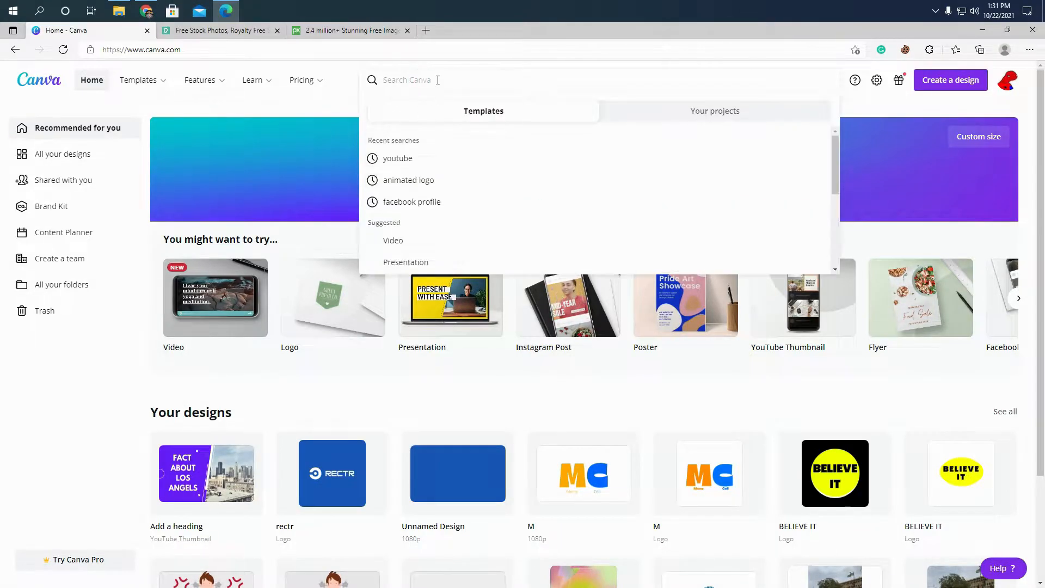
text(Youtube)
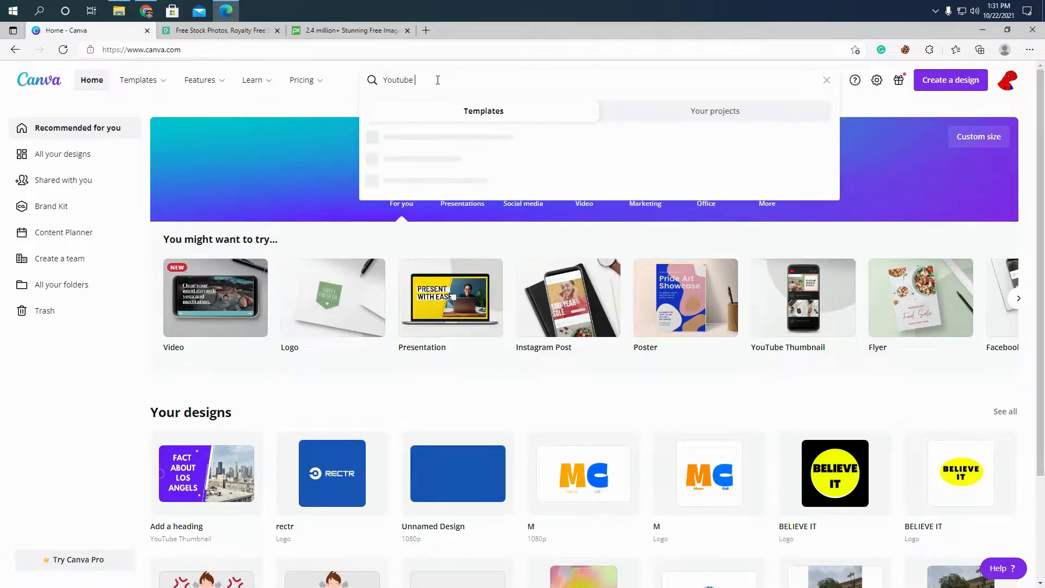
text( Thumbnail)
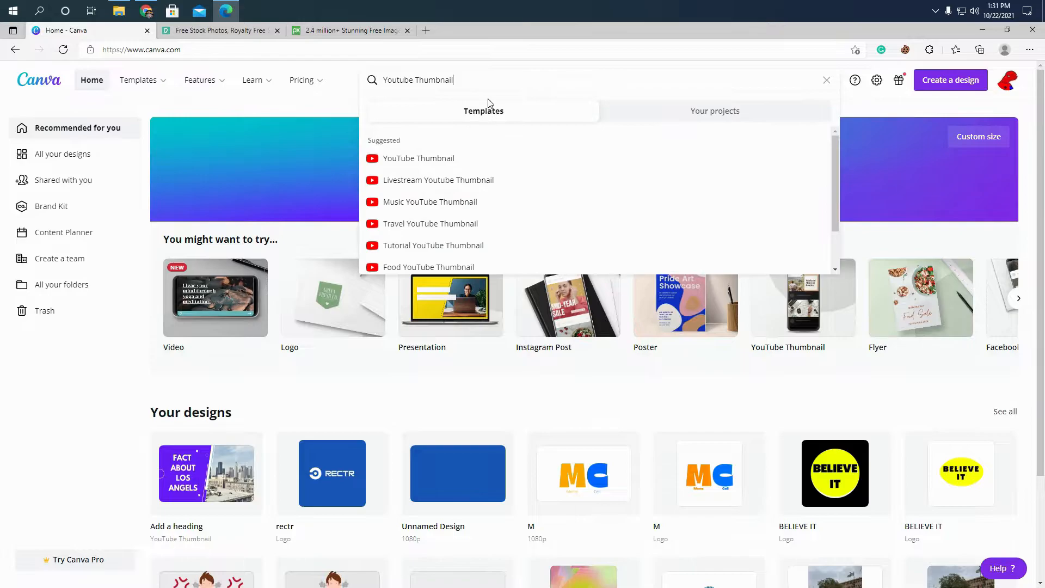
click(425, 163)
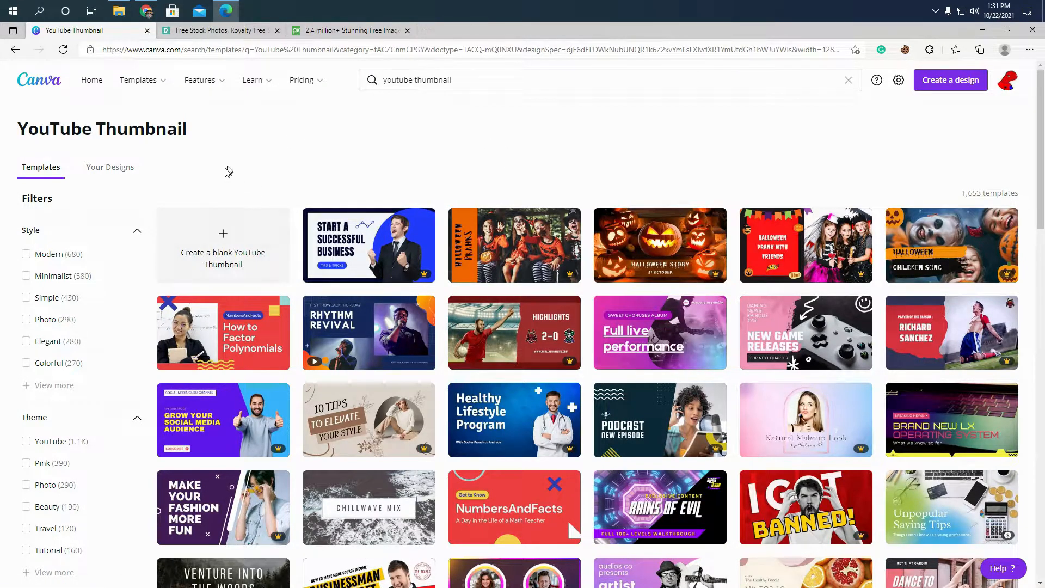
click(240, 248)
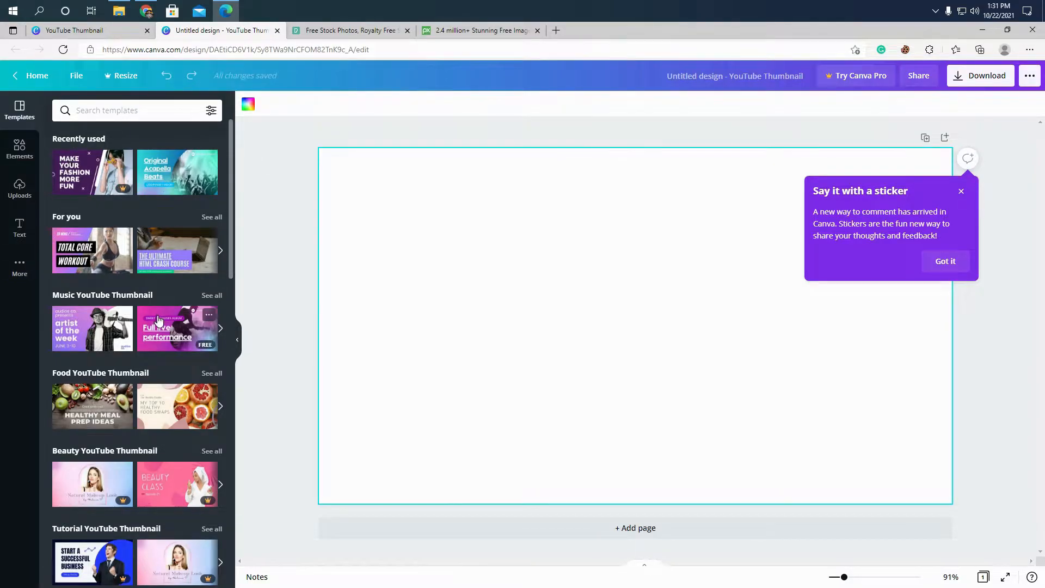
- Look through the YouTube thumbnail templates and the library of elements available for the design
scroll(175, 323, down, 1)
scroll(174, 323, down, 4)
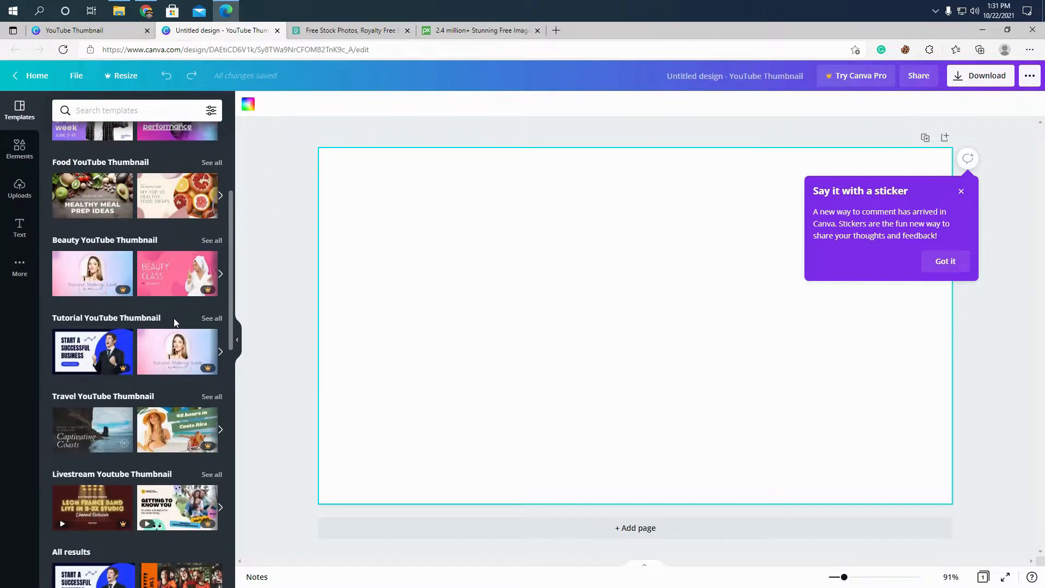
scroll(182, 319, down, 6)
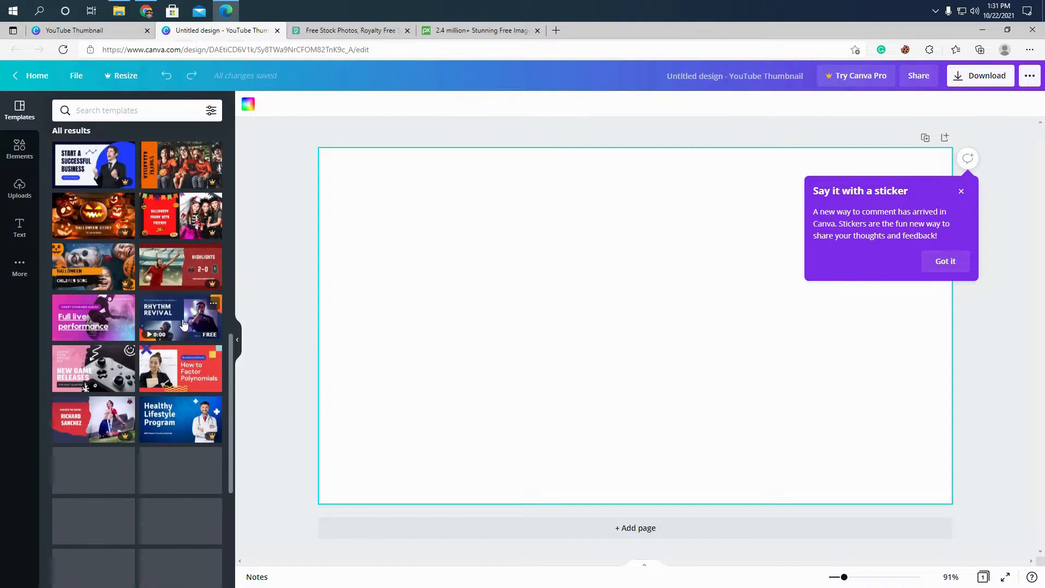
scroll(182, 323, down, 2)
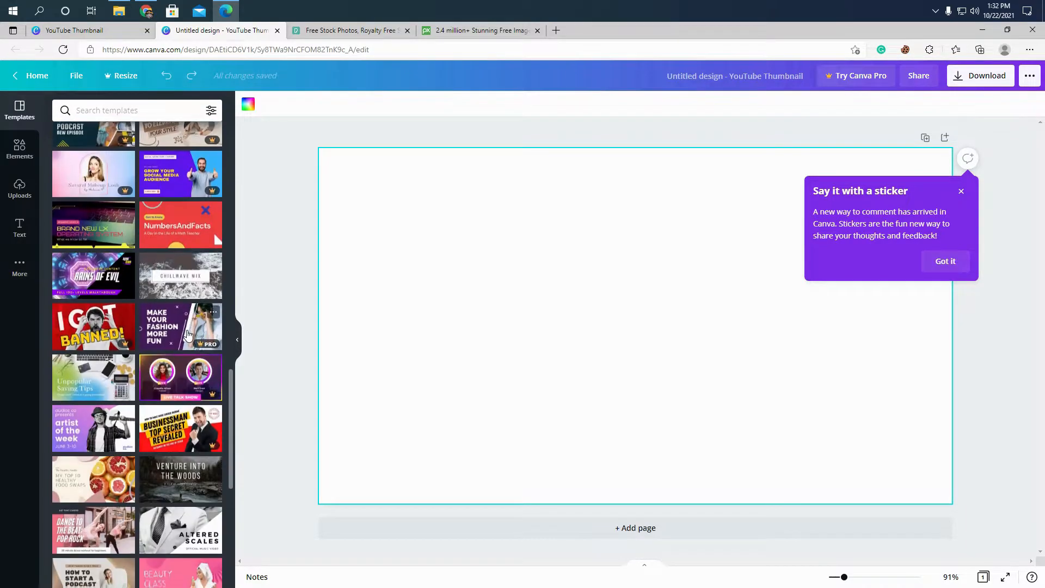
scroll(188, 335, up, 12)
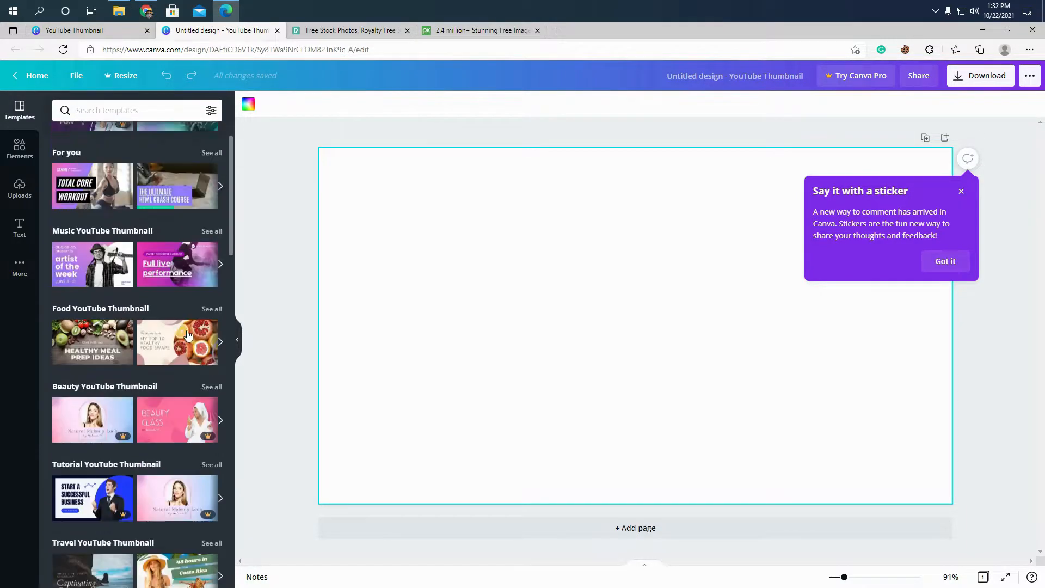
click(16, 153)
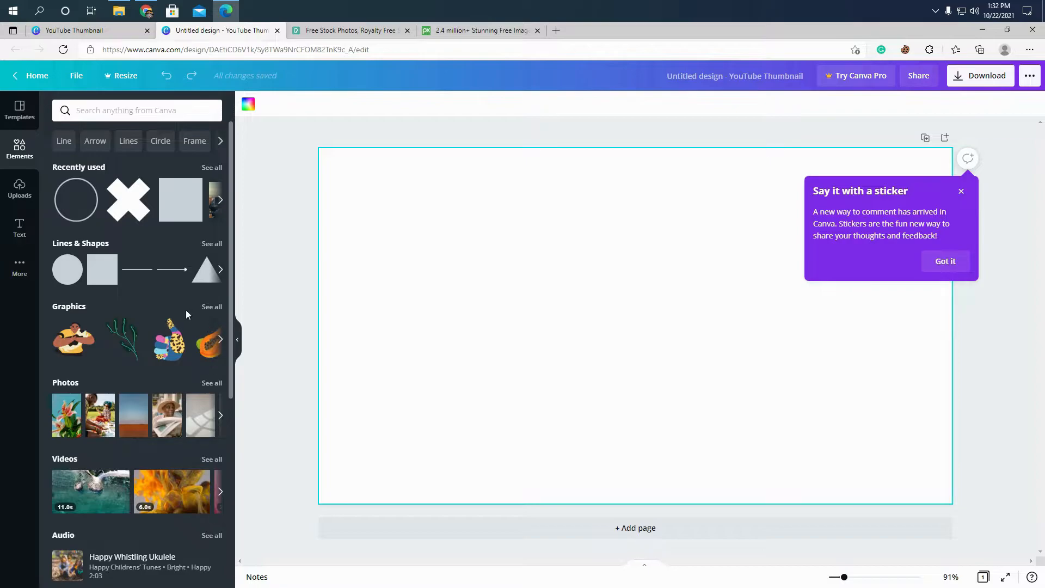
scroll(181, 312, down, 1)
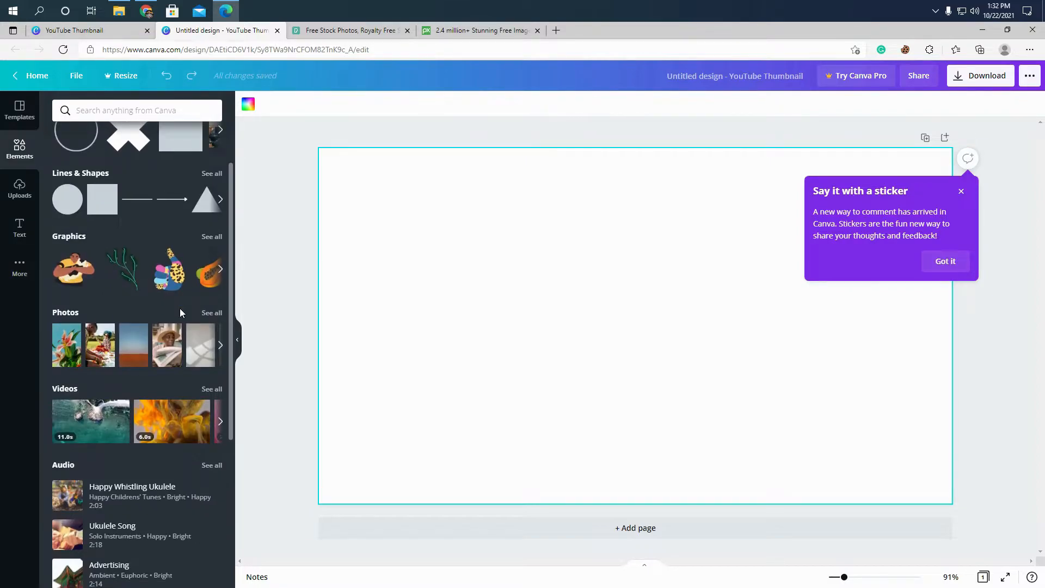
scroll(180, 308, down, 4)
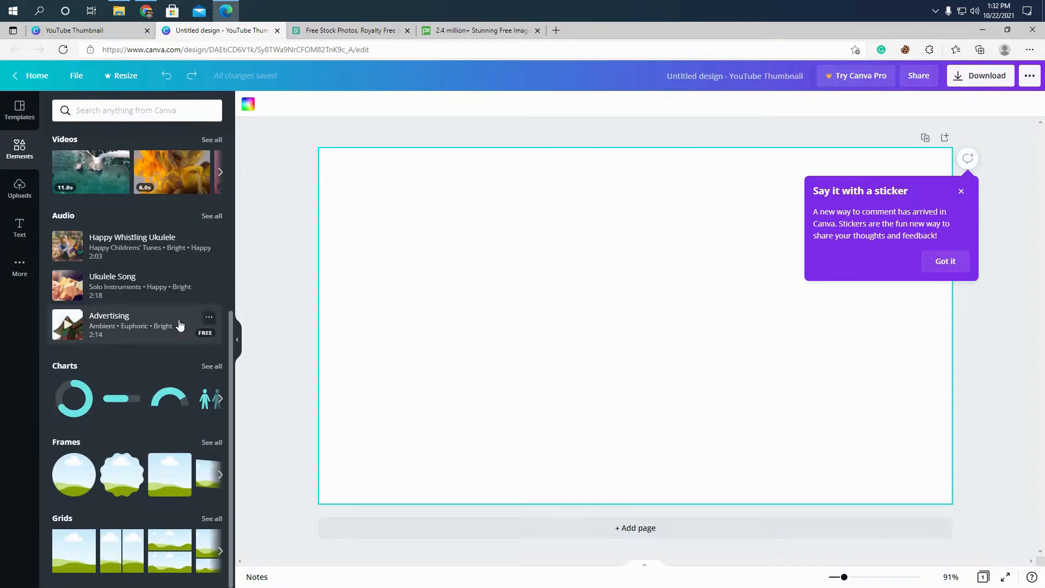
scroll(180, 325, up, 5)
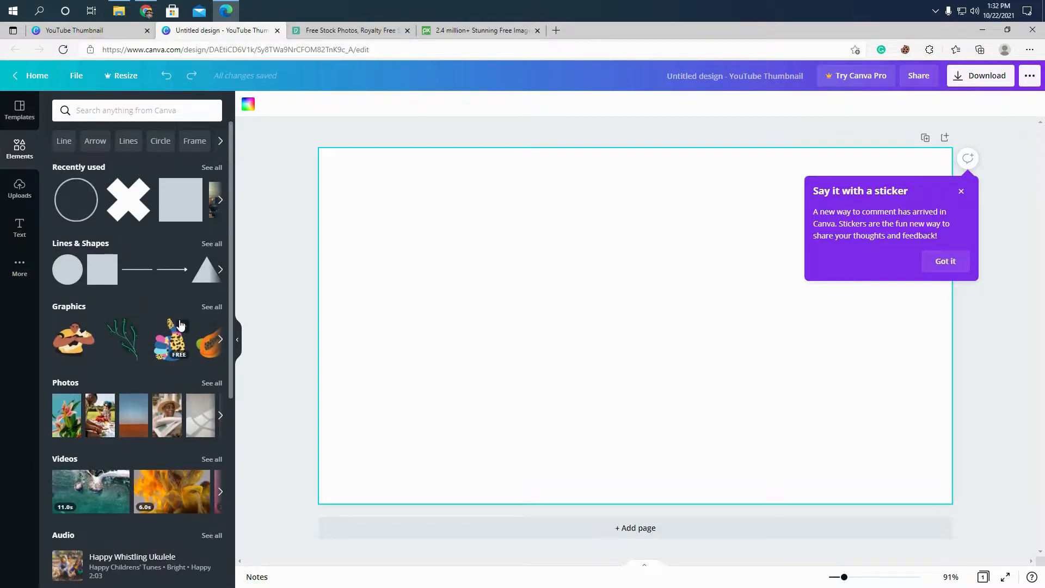
- Look over the uploaded images and the available text styles and font combinations
click(19, 189)
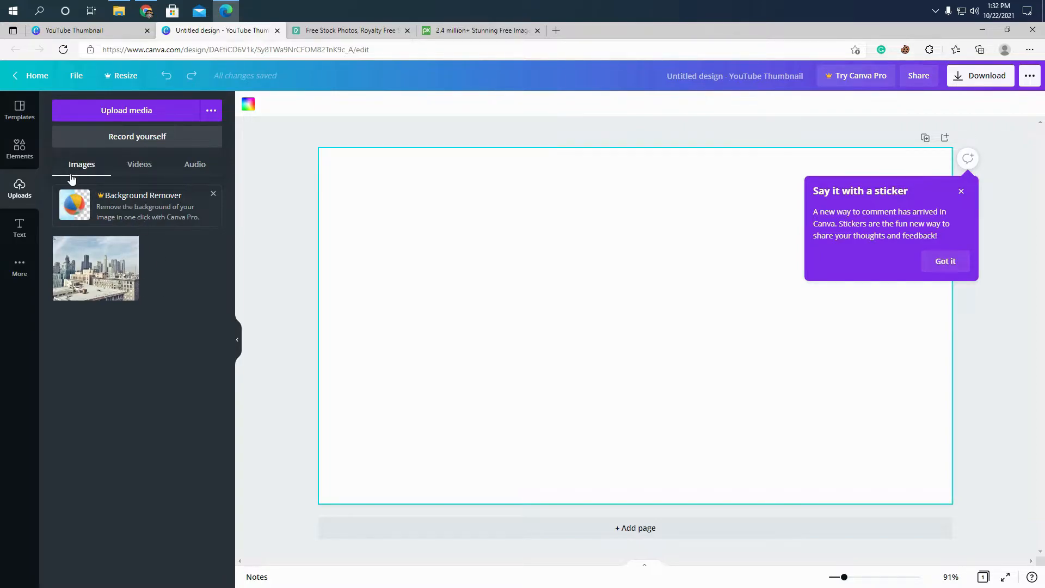
click(11, 232)
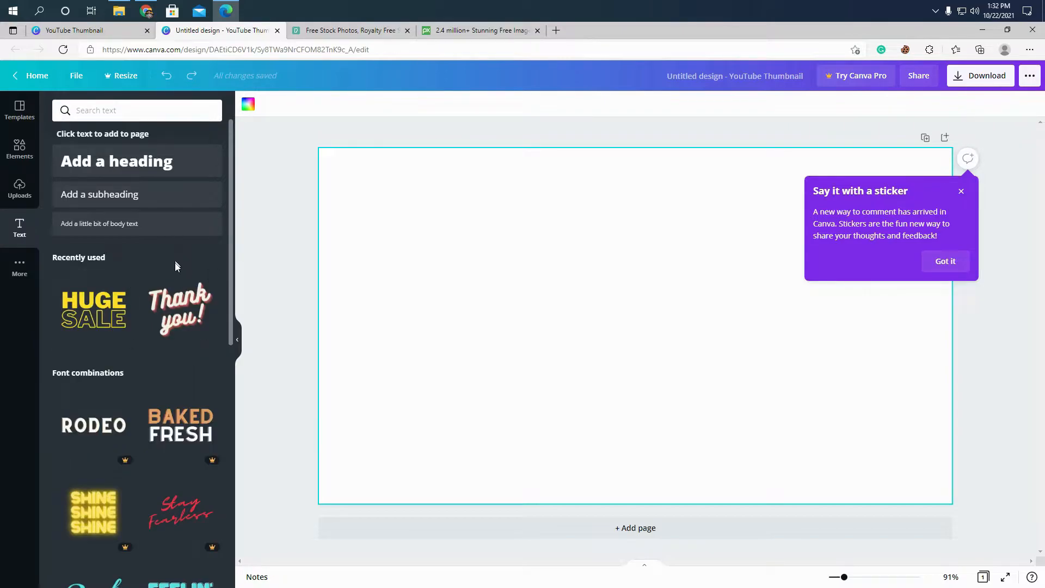
scroll(178, 286, down, 5)
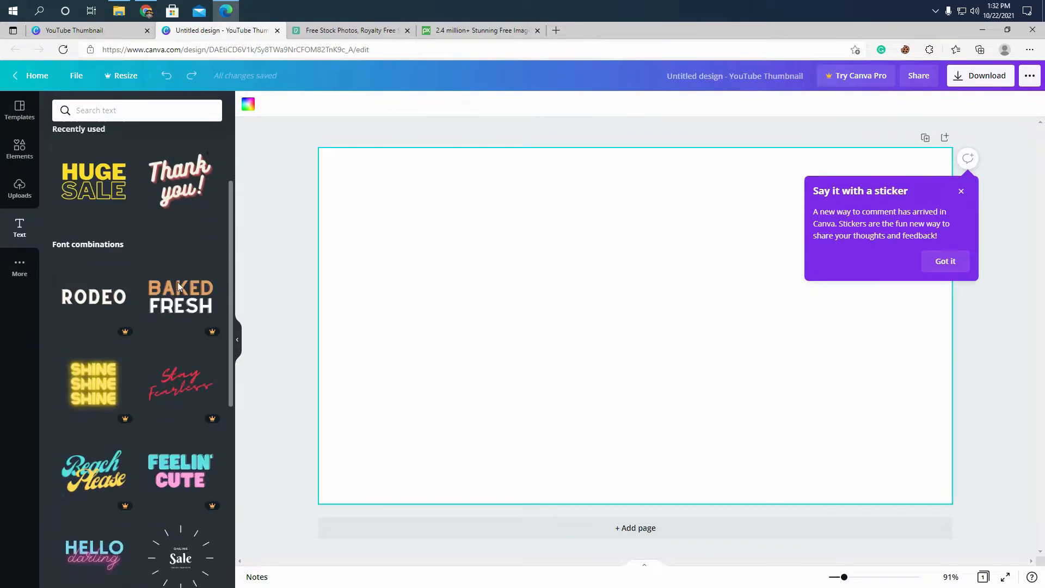
scroll(180, 287, down, 8)
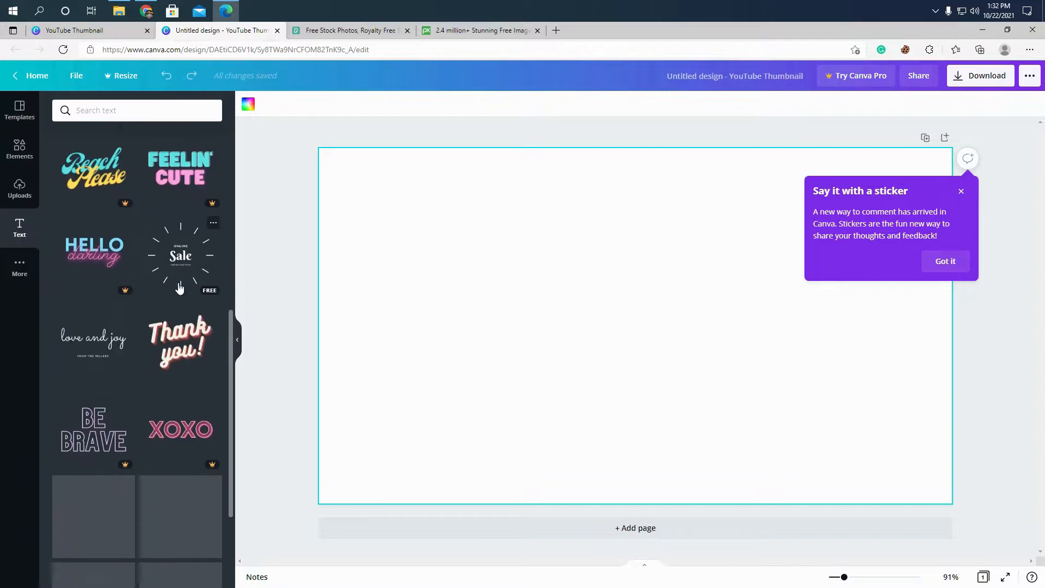
scroll(179, 284, up, 13)
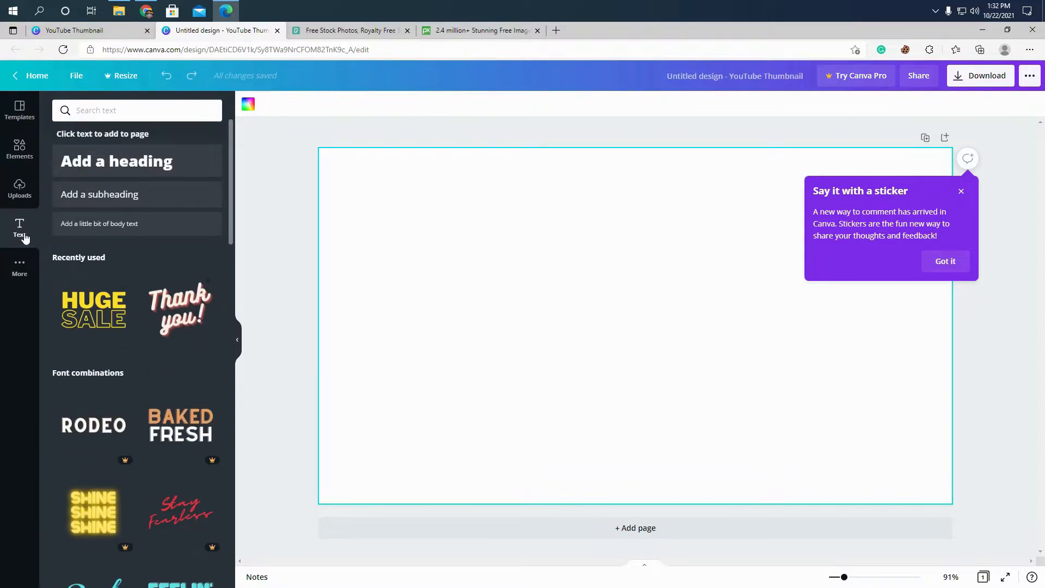
click(19, 196)
click(20, 147)
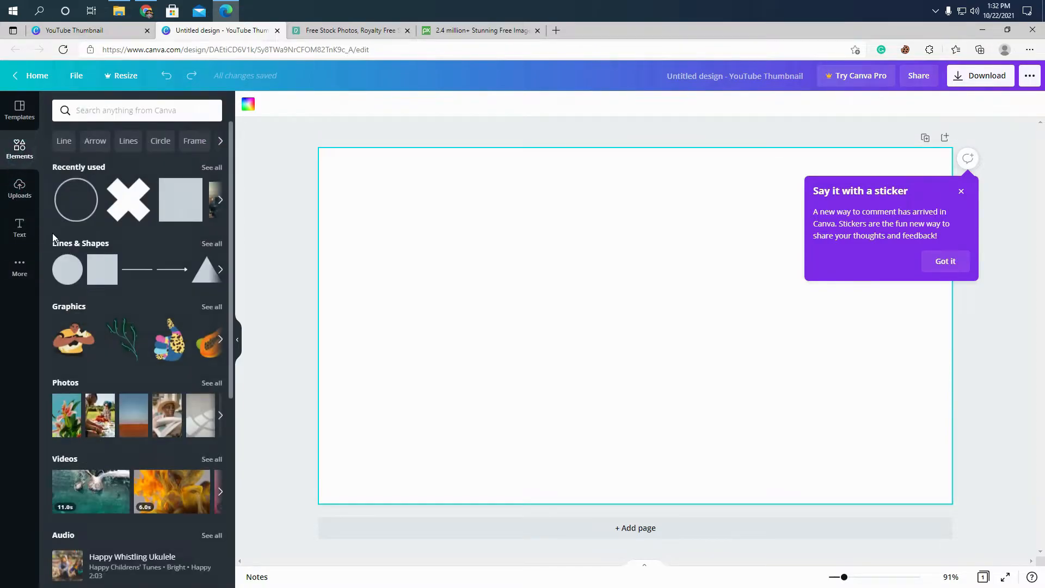
- Try to apply the "Make your fashion more fun" template to the blank page and dismiss the Canva Pro offer
click(23, 119)
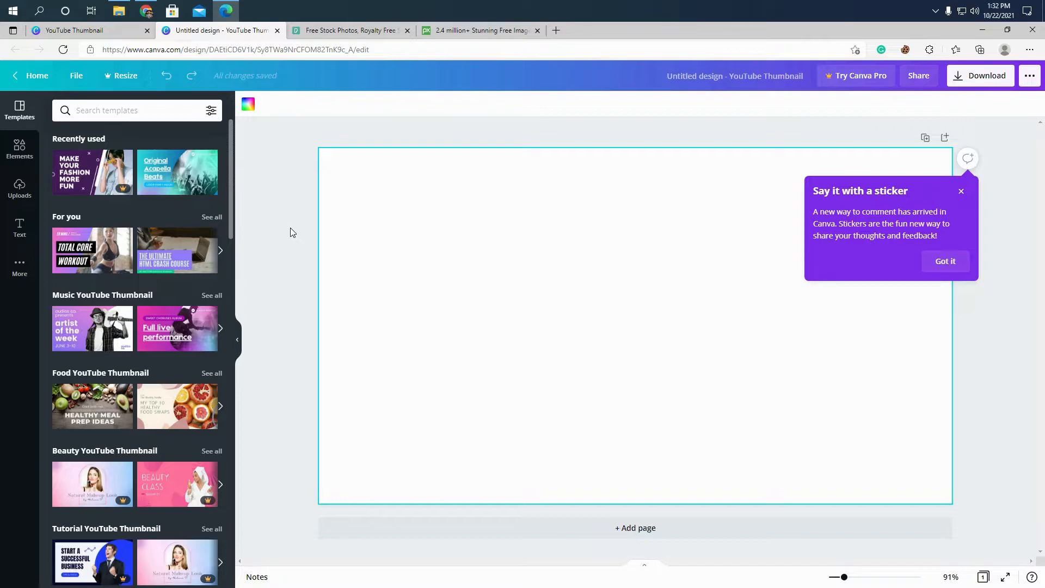
scroll(210, 308, down, 4)
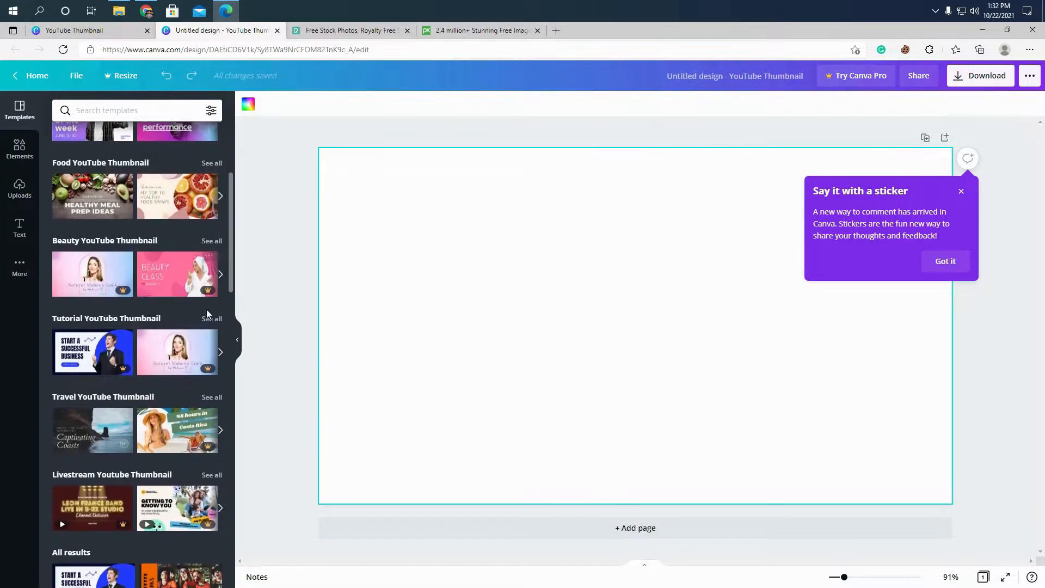
scroll(209, 310, down, 8)
scroll(209, 291, down, 5)
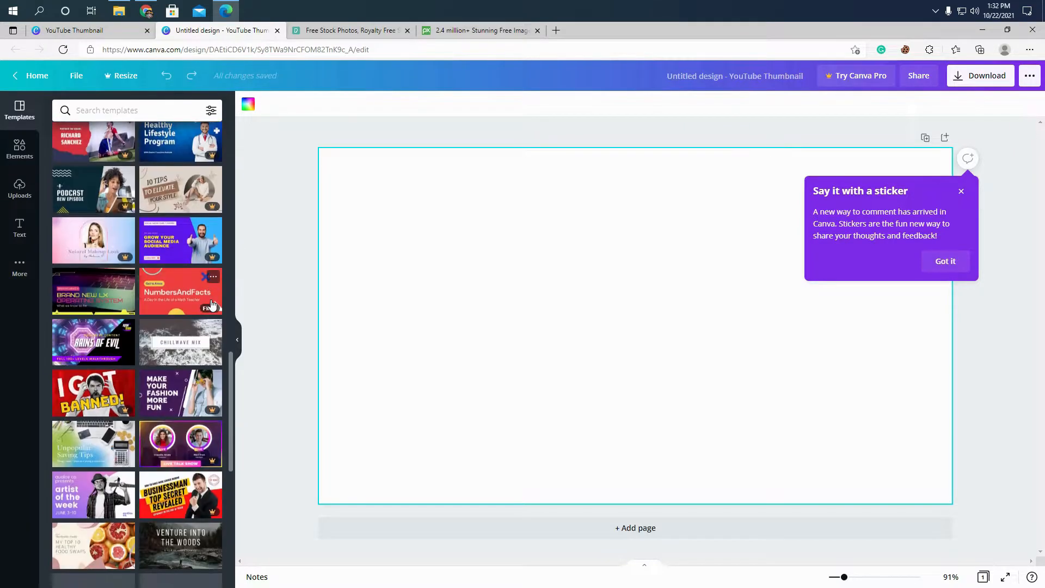
scroll(165, 310, down, 1)
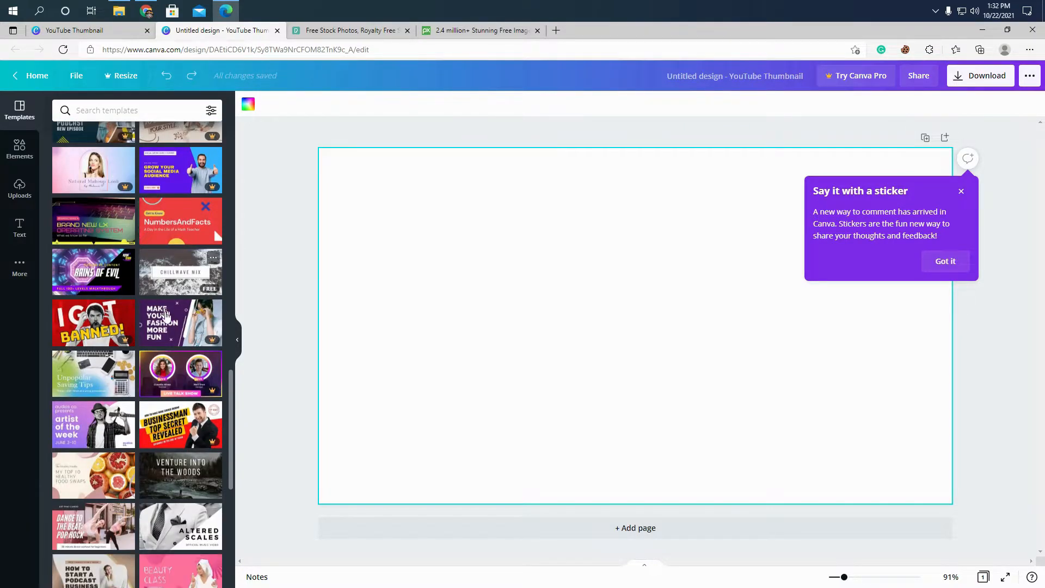
click(164, 311)
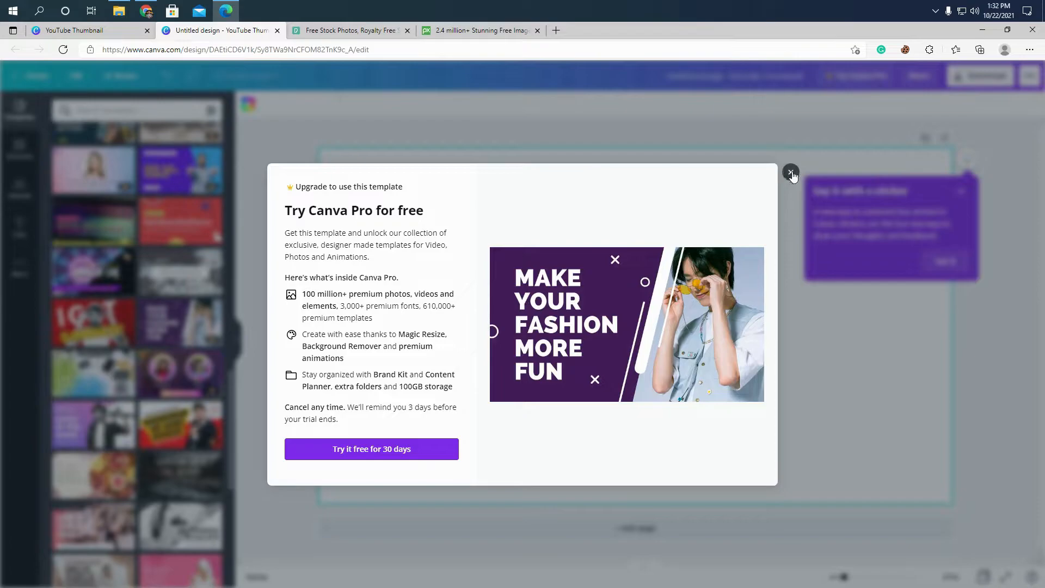
click(791, 173)
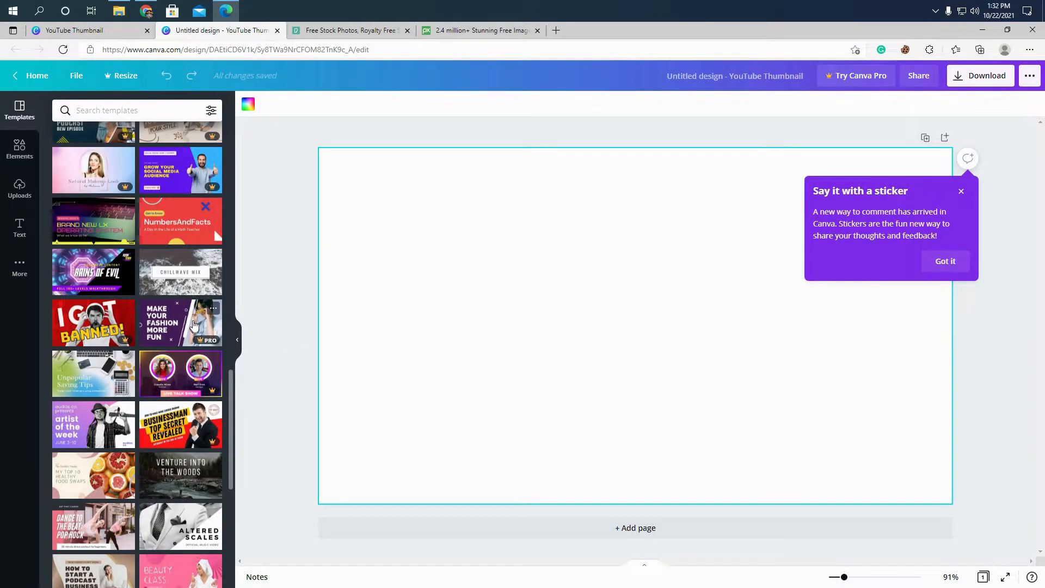
- Dismiss the "Say it with a sticker" tip beside the blank page
click(961, 194)
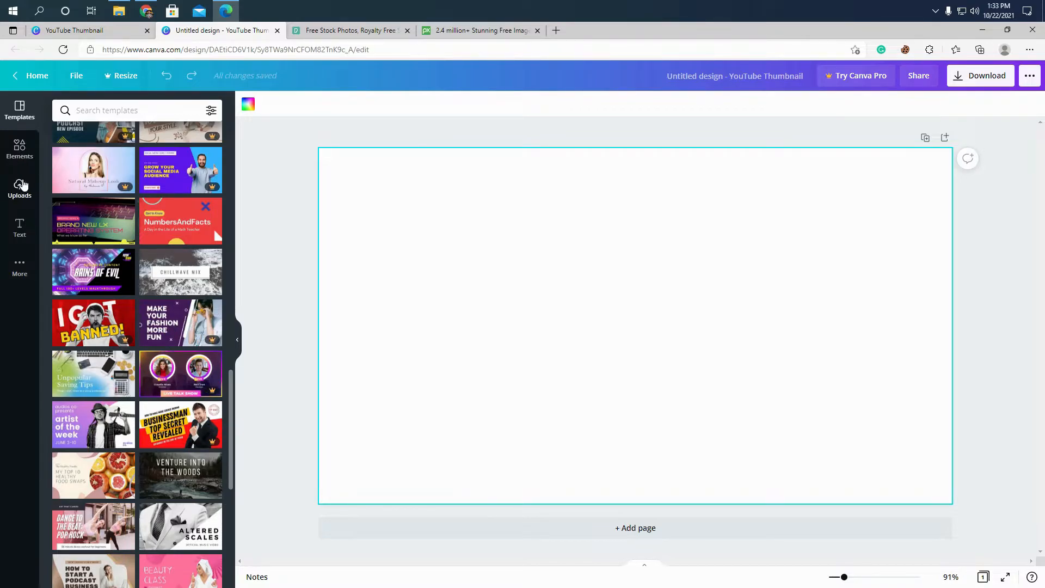
- Add a square shape to the blank page, align it with the page's upper edge and enlarge it to full page height
click(22, 156)
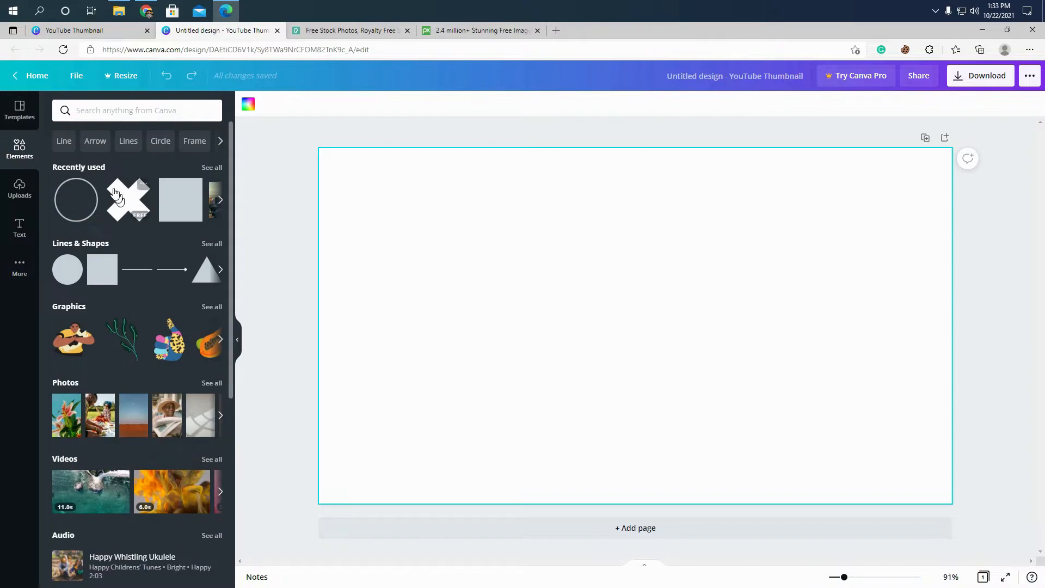
click(90, 271)
drag(536, 227, 397, 210)
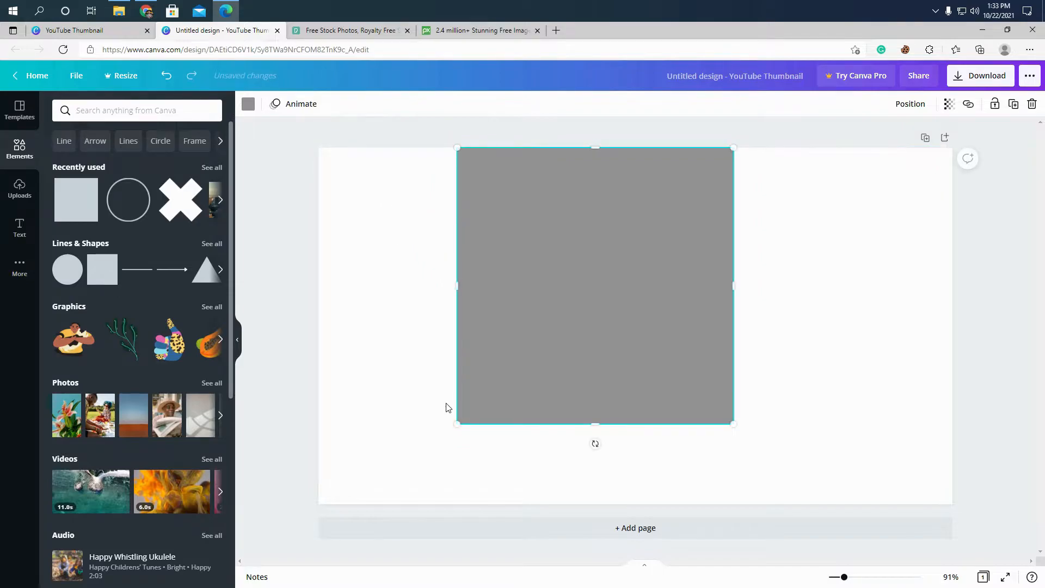
drag(455, 422, 367, 494)
- Recolor the square from the default purple swatch to a custom deep purple, #5E15EF
click(249, 109)
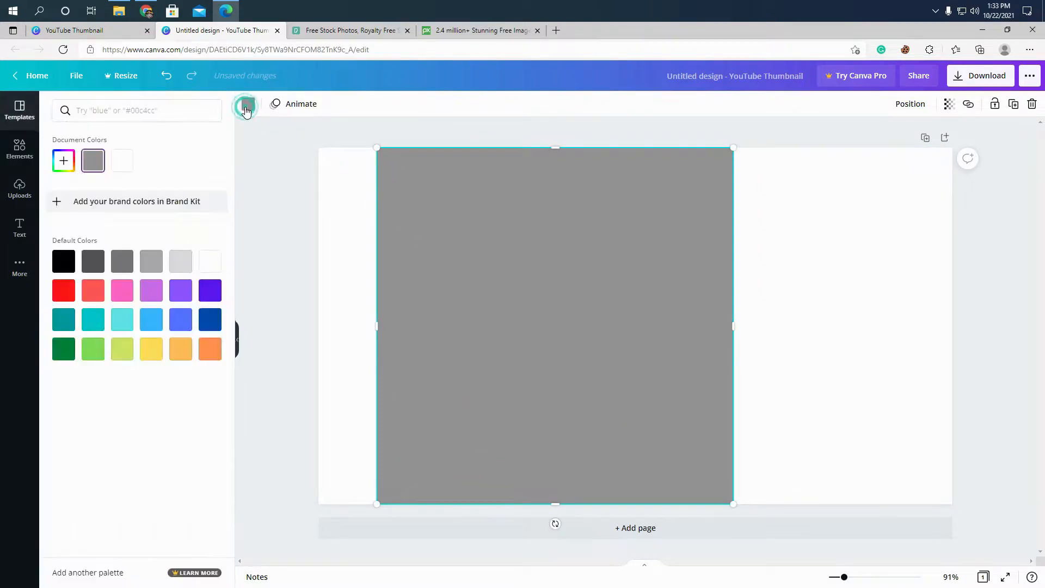
click(181, 291)
click(268, 264)
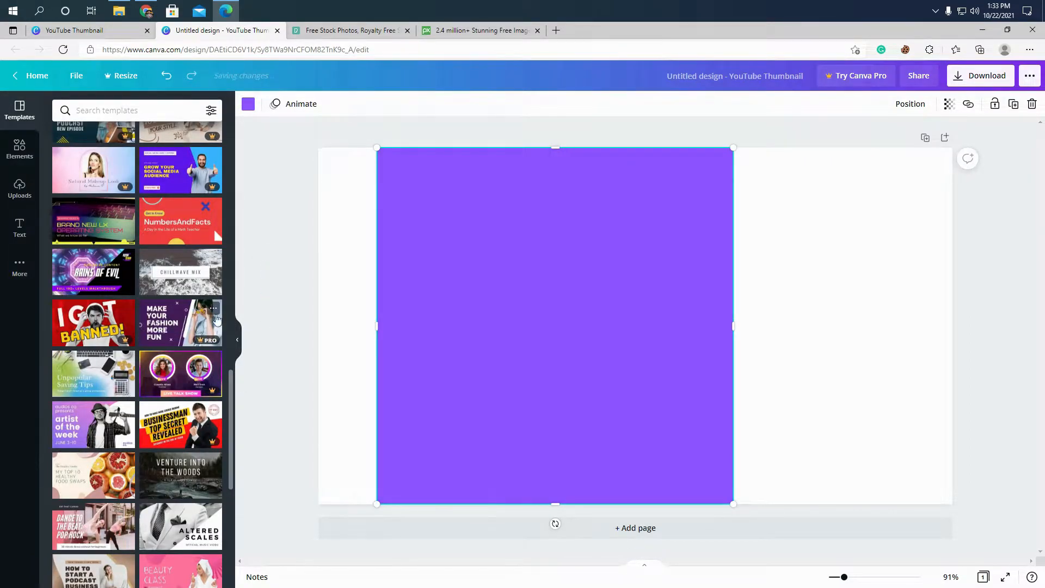
click(249, 104)
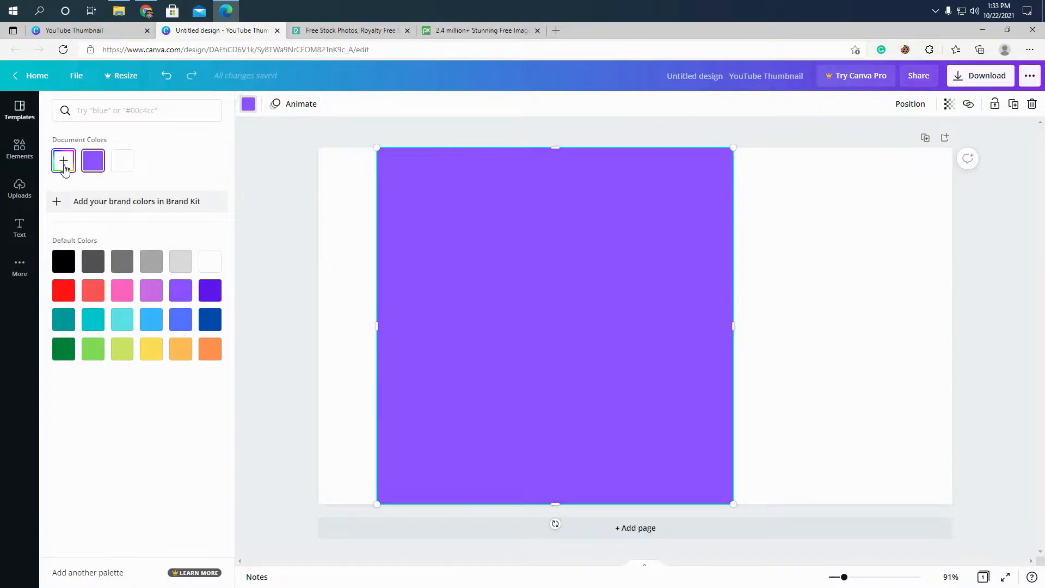
drag(159, 190, 192, 193)
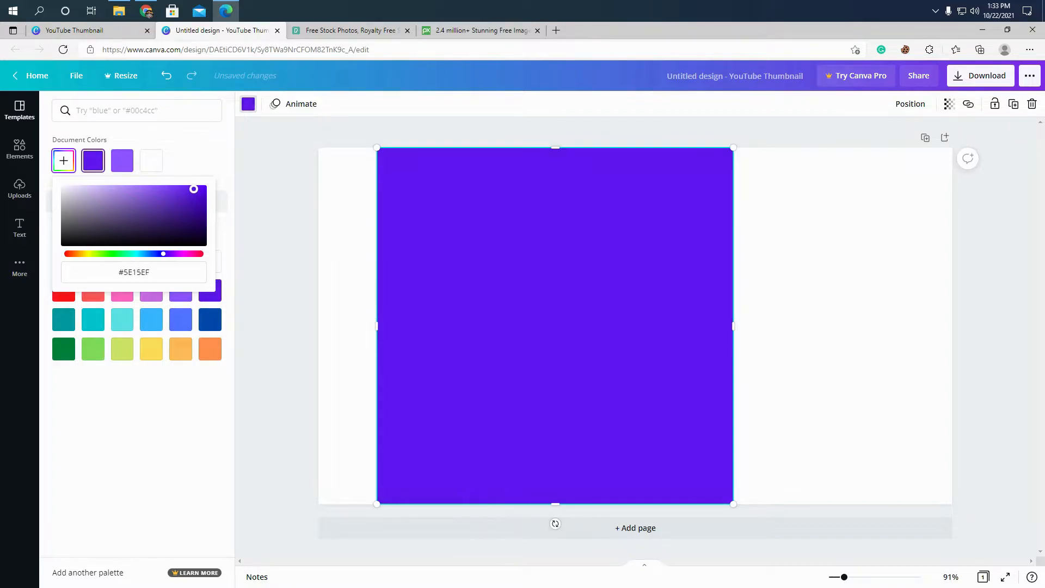
- Move the purple square flush with the page's left edge, widen it slightly and rotate it a little clockwise
drag(457, 329, 401, 321)
drag(676, 323, 710, 325)
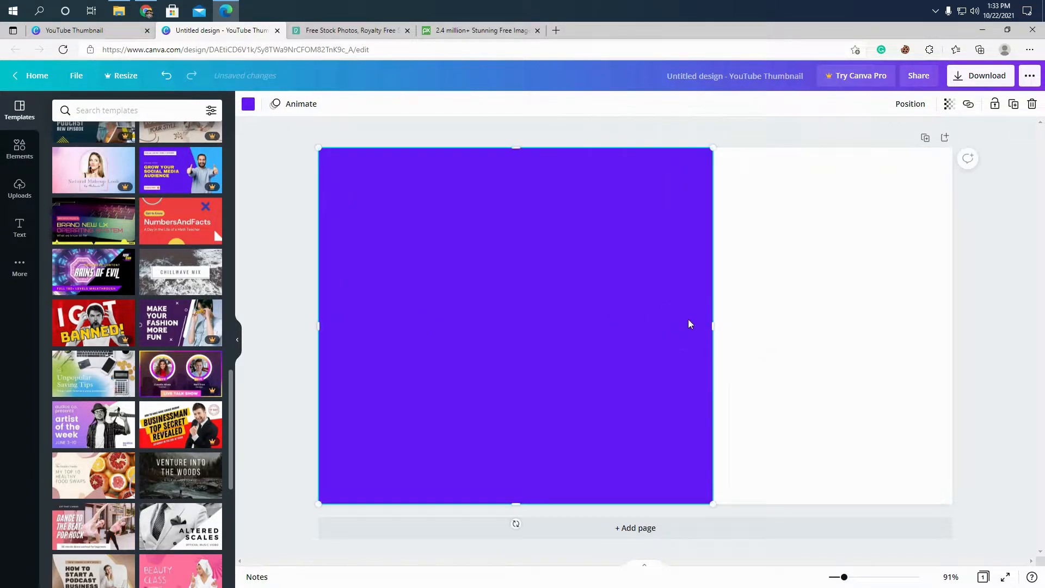
drag(517, 532, 464, 551)
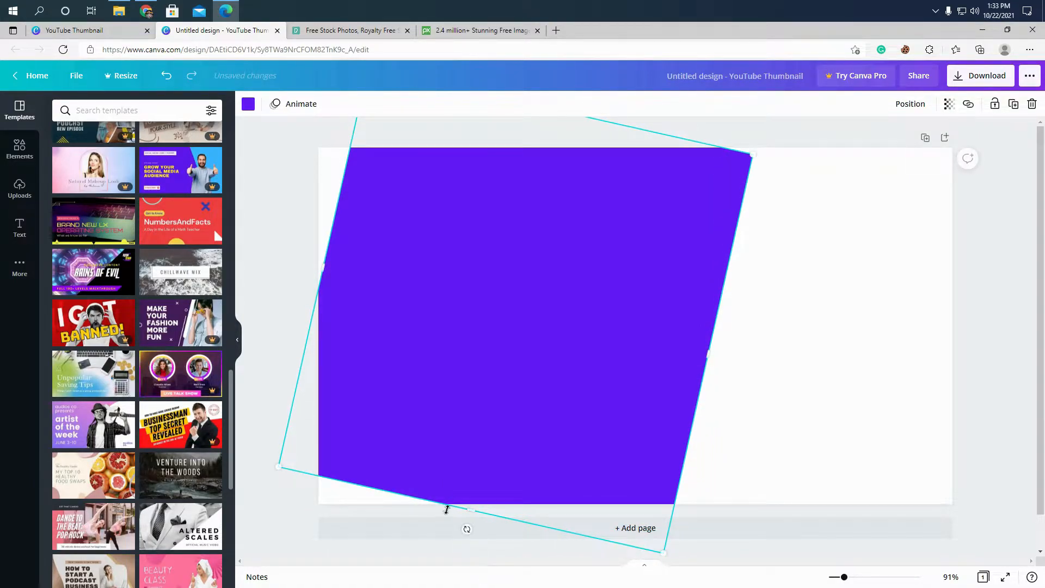
- Stretch and reposition the tilted purple shape so it fills the page's left side, leaving a slanted white strip on the right
drag(474, 508, 463, 554)
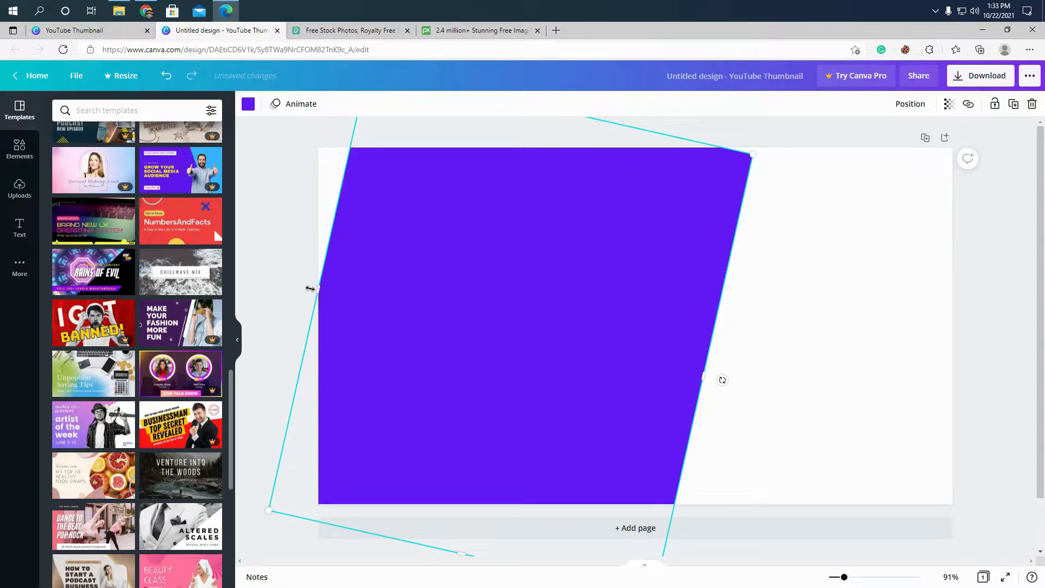
drag(308, 292, 264, 282)
drag(544, 212, 539, 317)
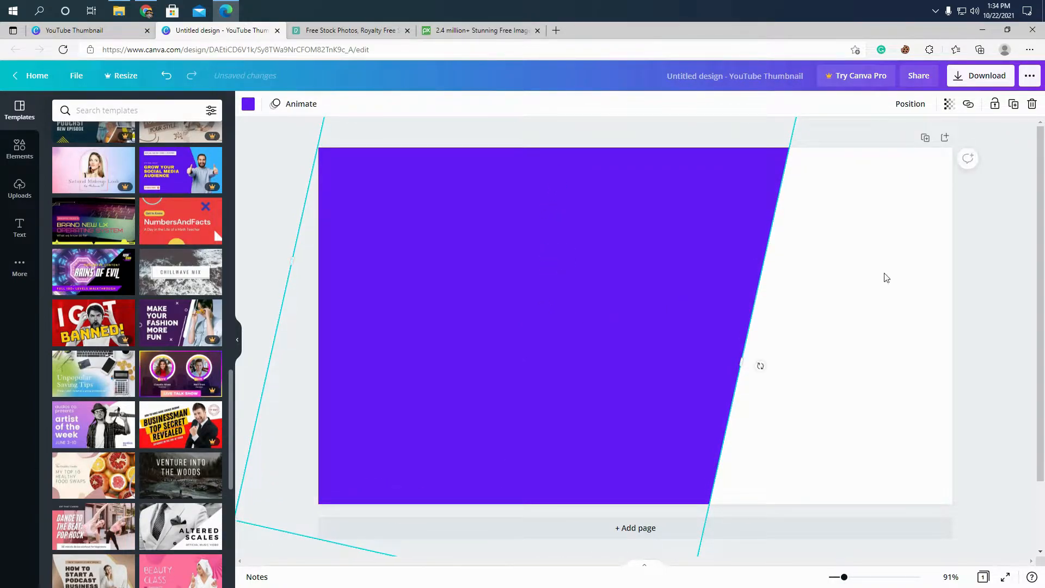
click(1012, 270)
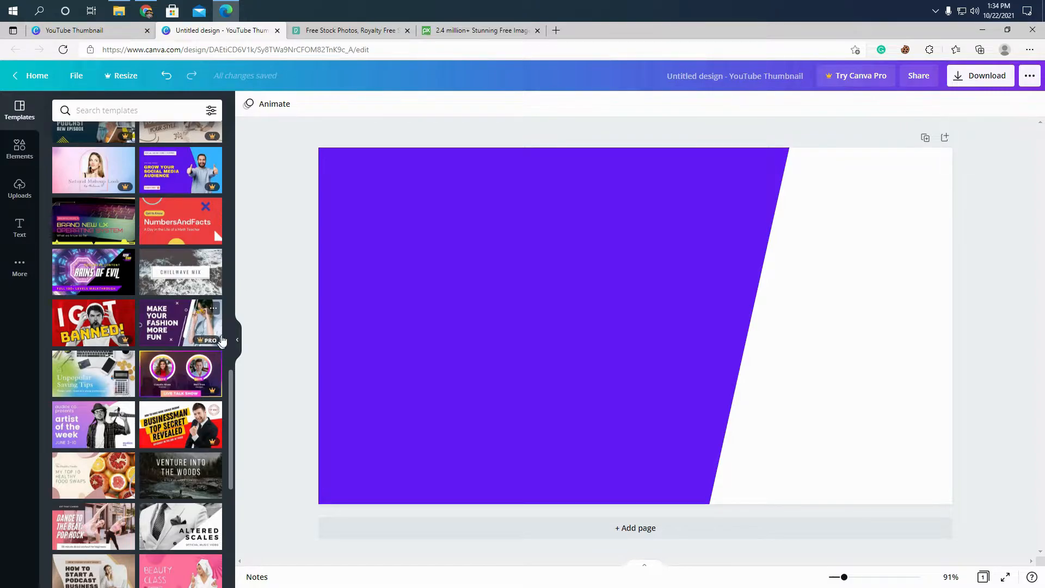
- Search the Canva elements for "los angeles" and look through the graphics and photos offered
click(19, 157)
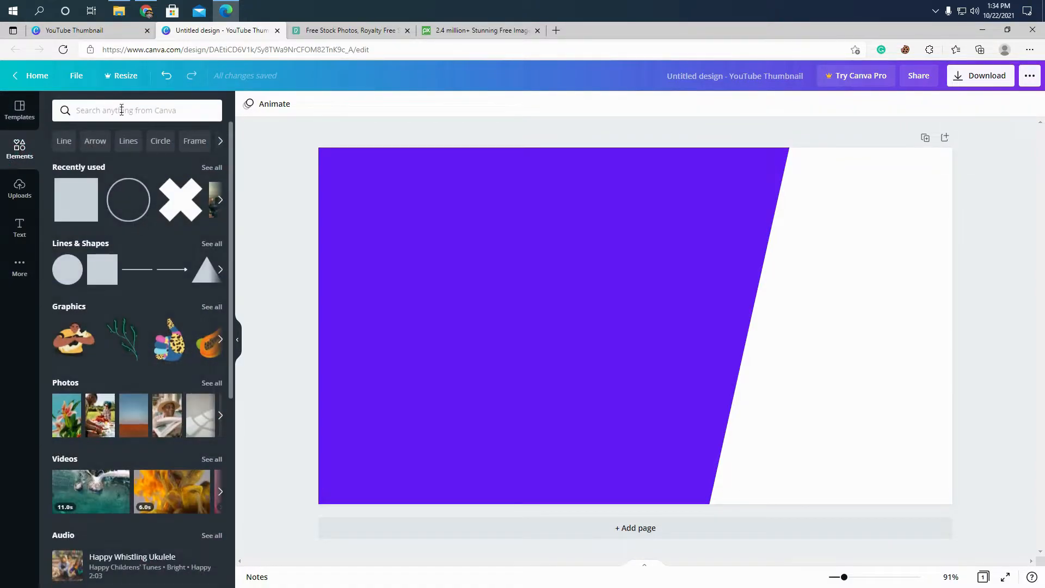
click(20, 108)
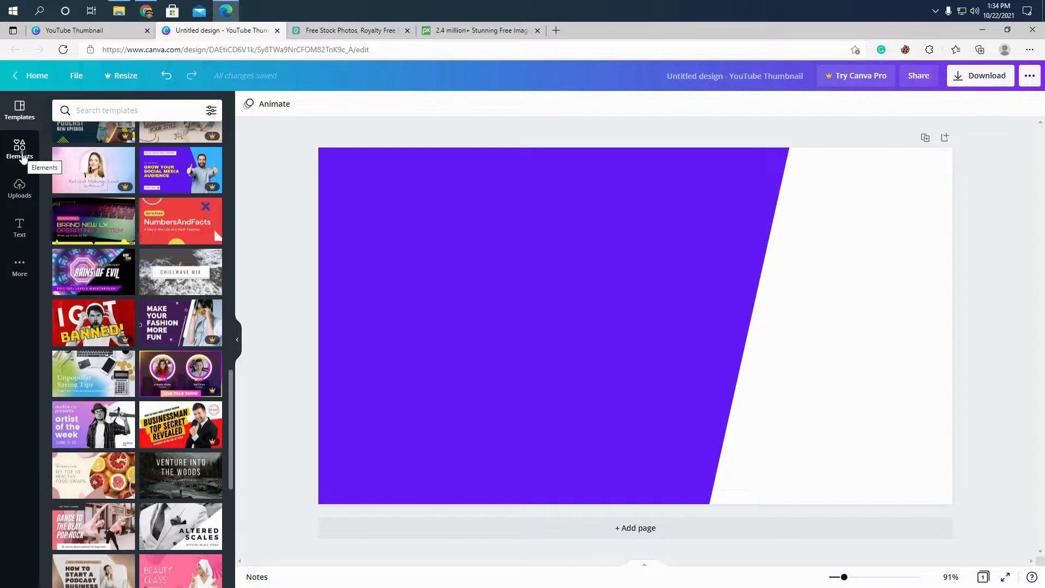
click(20, 150)
click(105, 110)
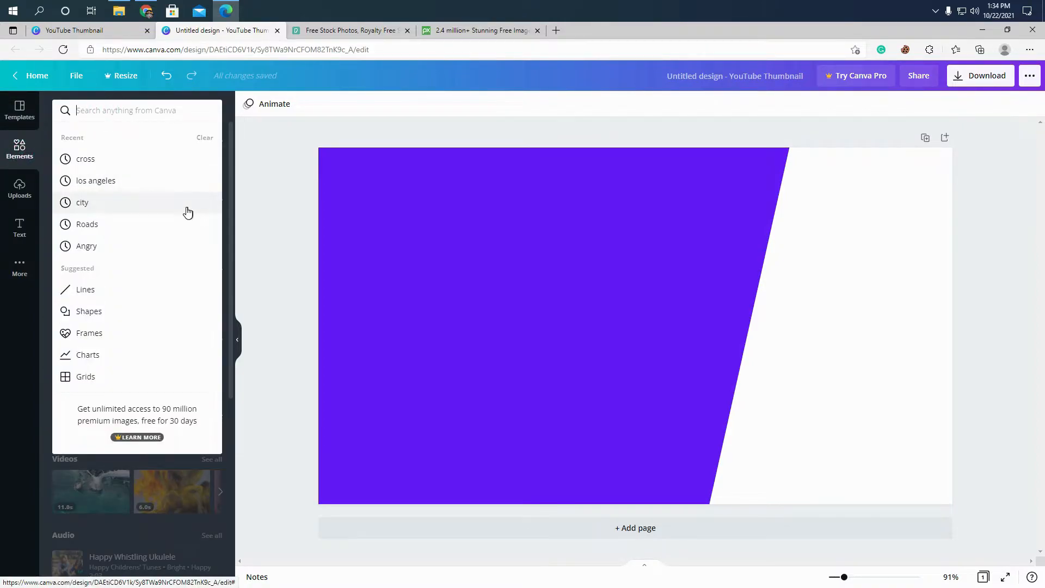
click(143, 181)
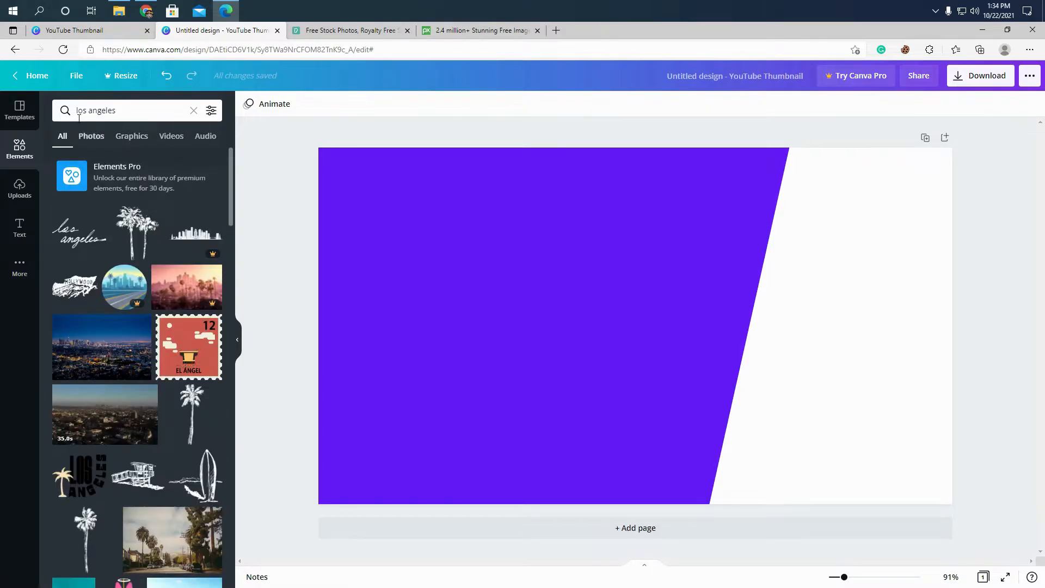
scroll(210, 300, down, 7)
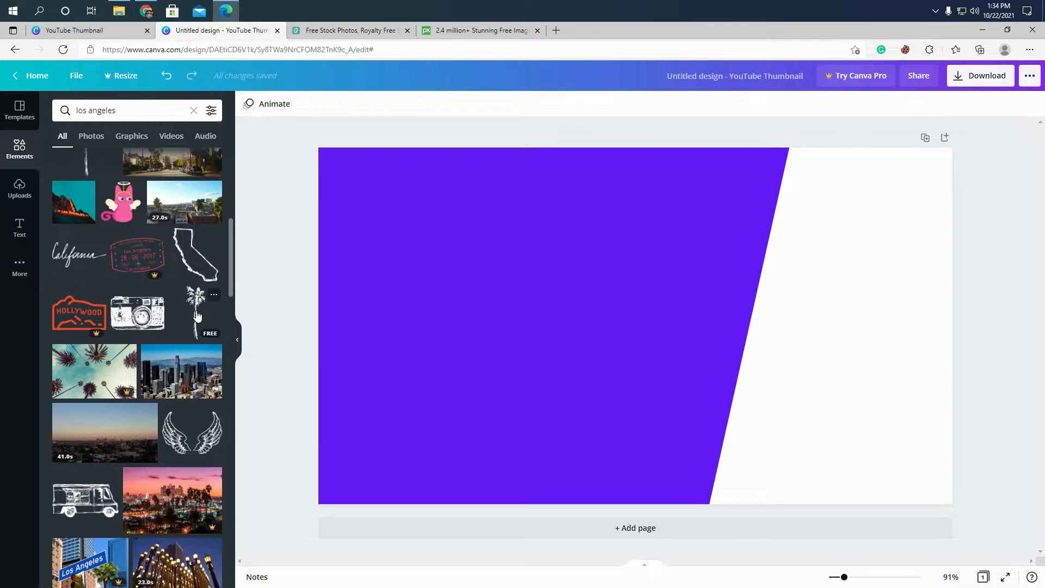
scroll(192, 323, down, 1)
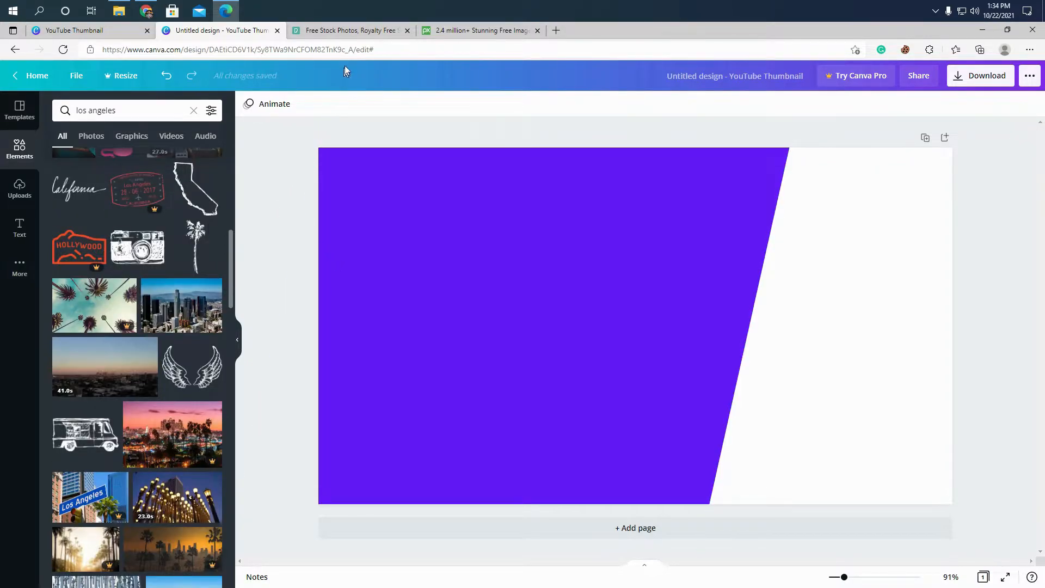
- Switch to the Pexels and Pixabay stock photo sites and look through the free images on Pixabay's home page
click(357, 31)
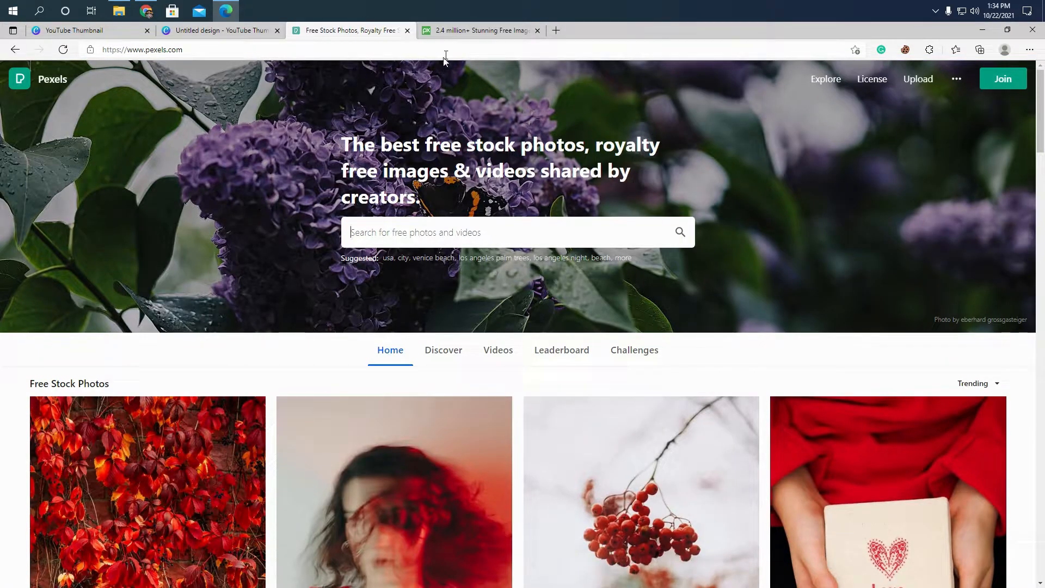
click(454, 33)
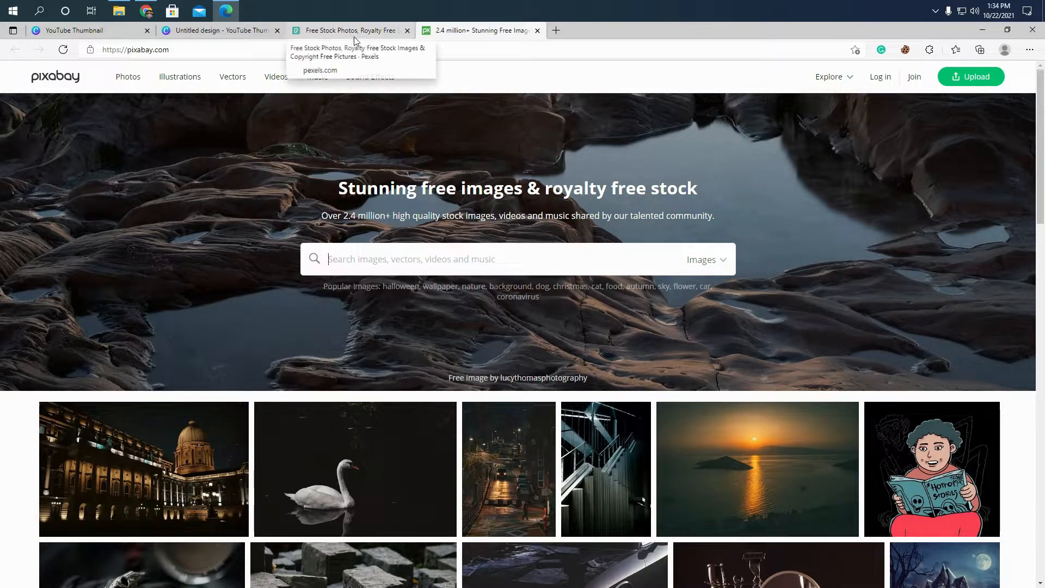
scroll(458, 226, down, 4)
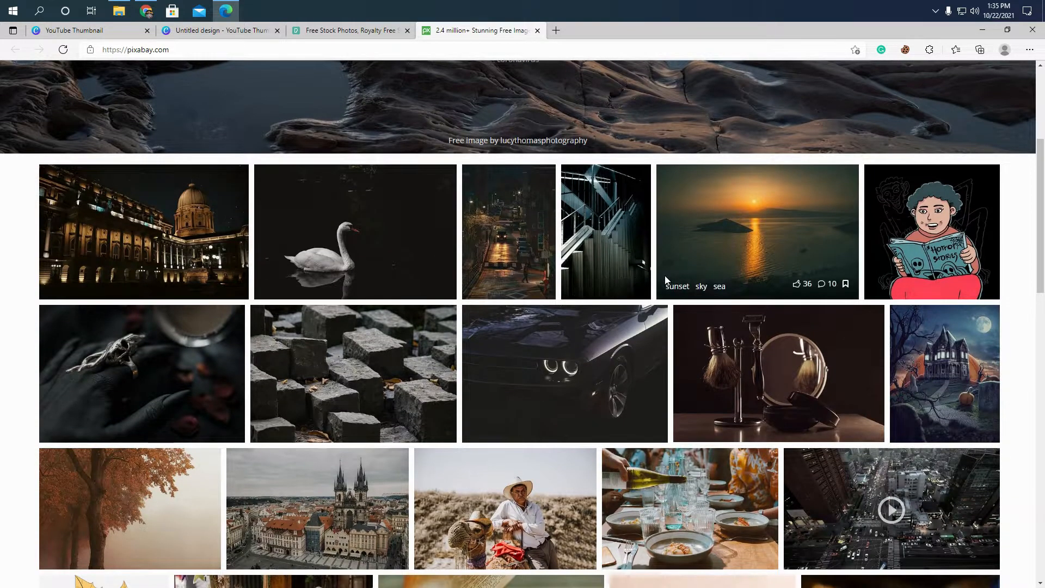
scroll(574, 310, down, 3)
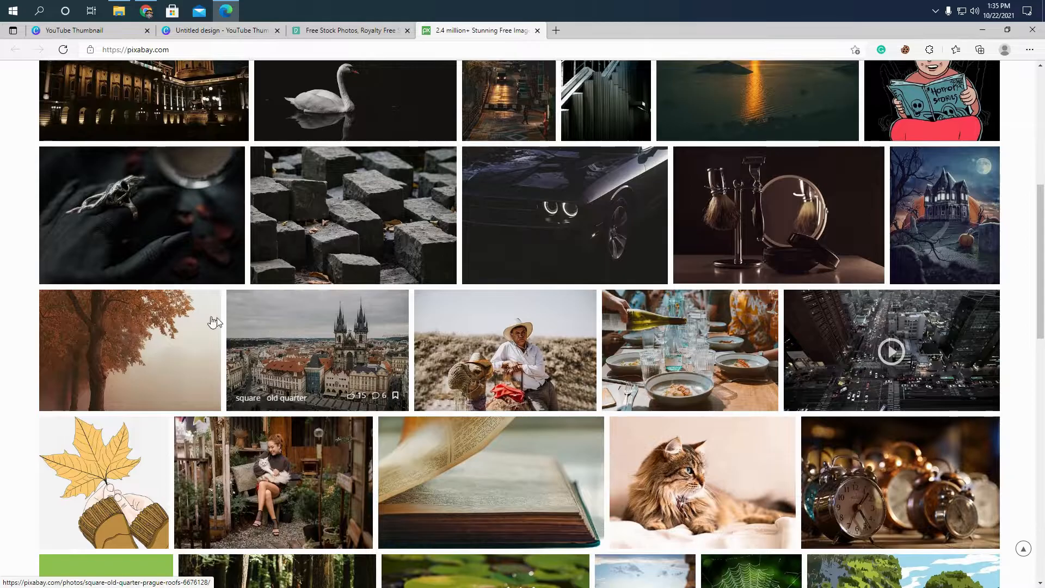
scroll(198, 312, down, 4)
scroll(198, 312, down, 1)
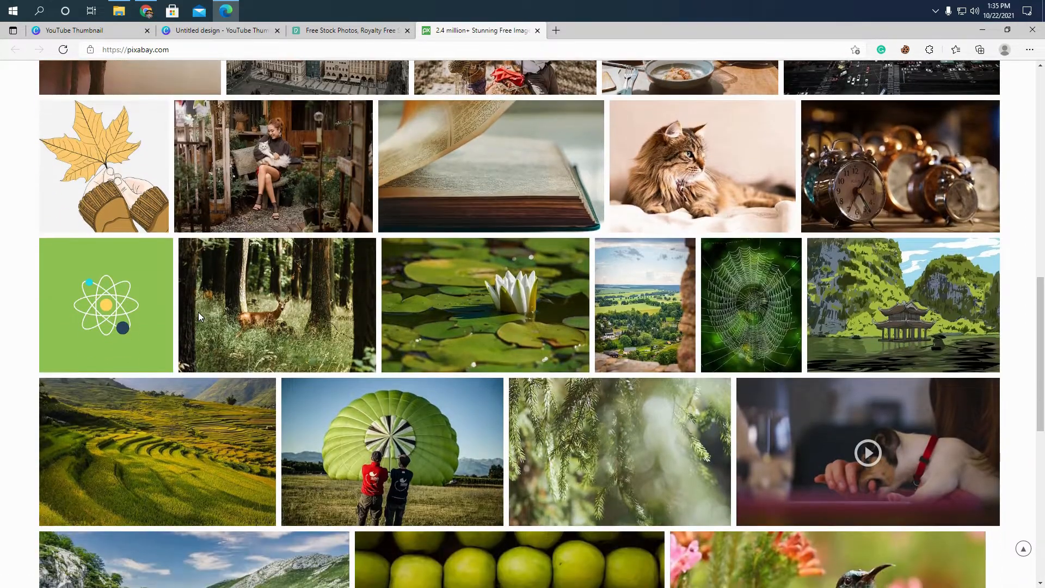
scroll(198, 312, down, 1)
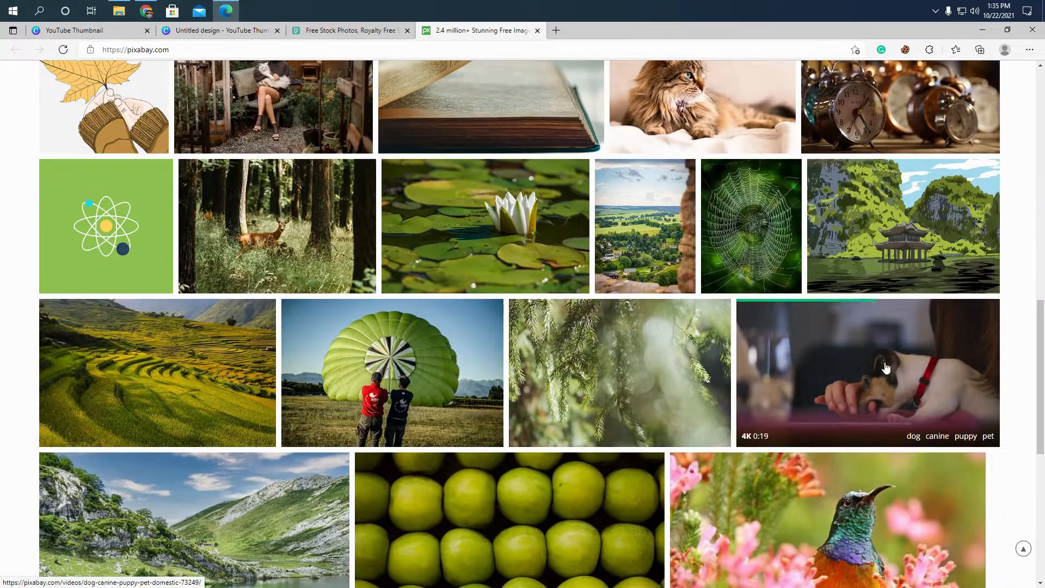
scroll(1033, 368, down, 2)
- Return to Pexels, search for "los angeles" and look through the photos for a suitable city picture
key(ctrl+shift+Tab)
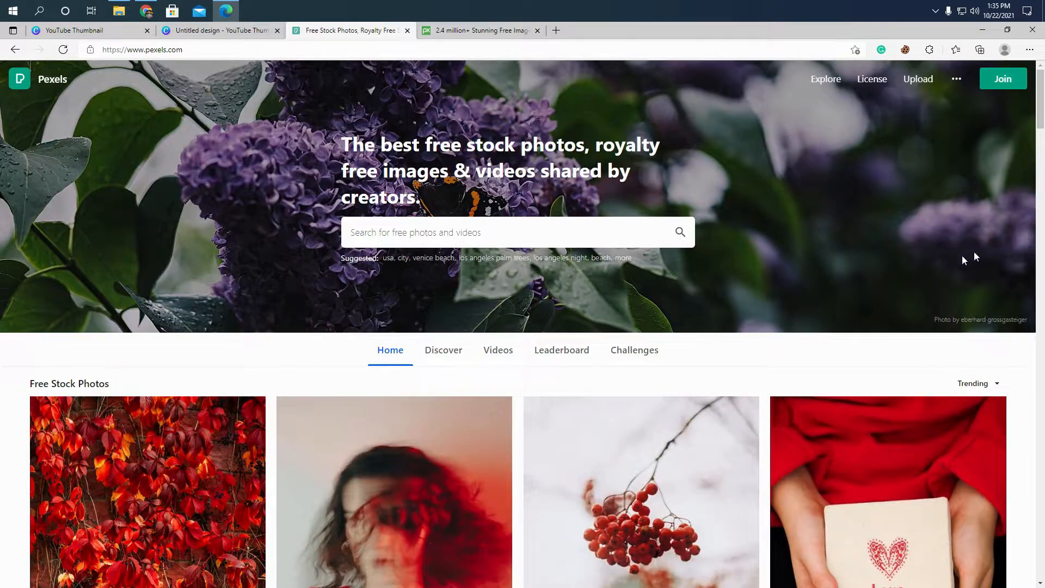
click(441, 234)
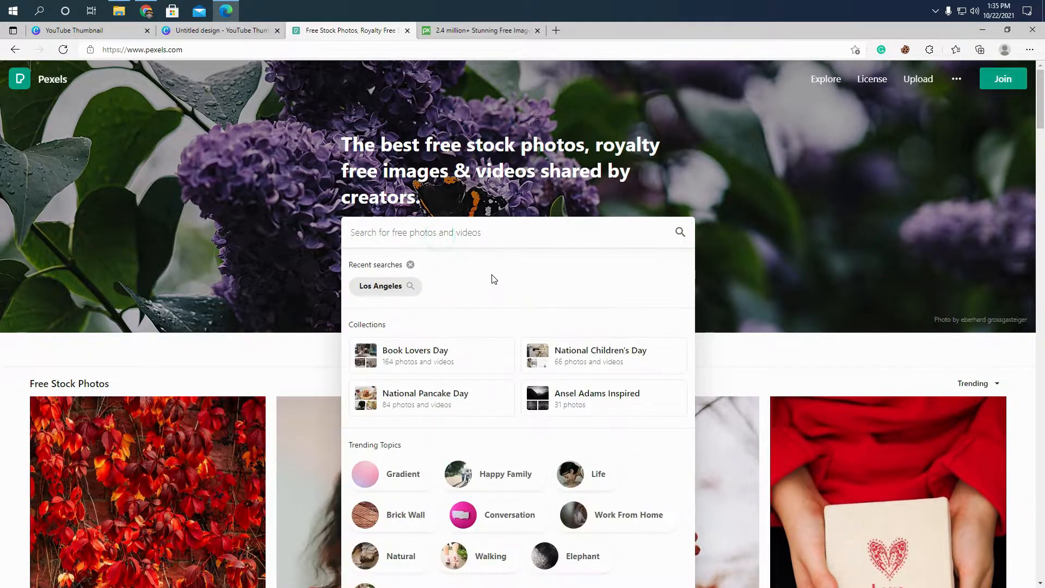
text(Los A)
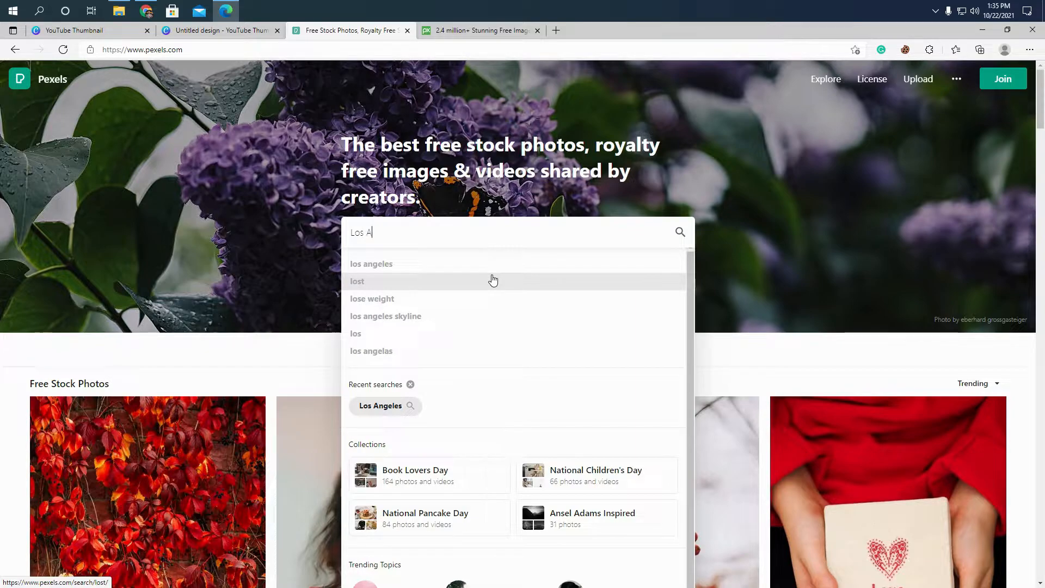
click(414, 264)
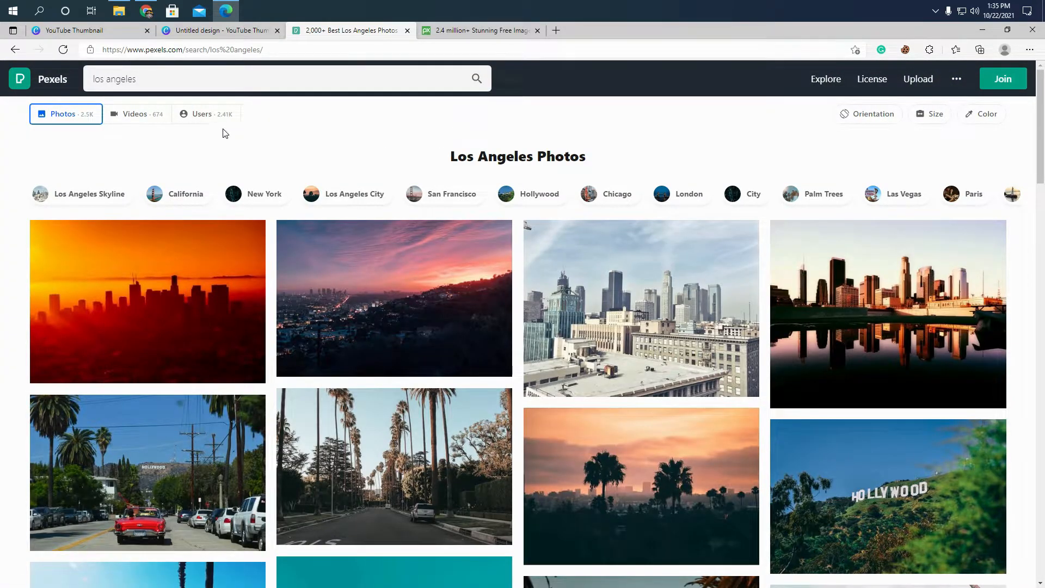
scroll(964, 392, down, 3)
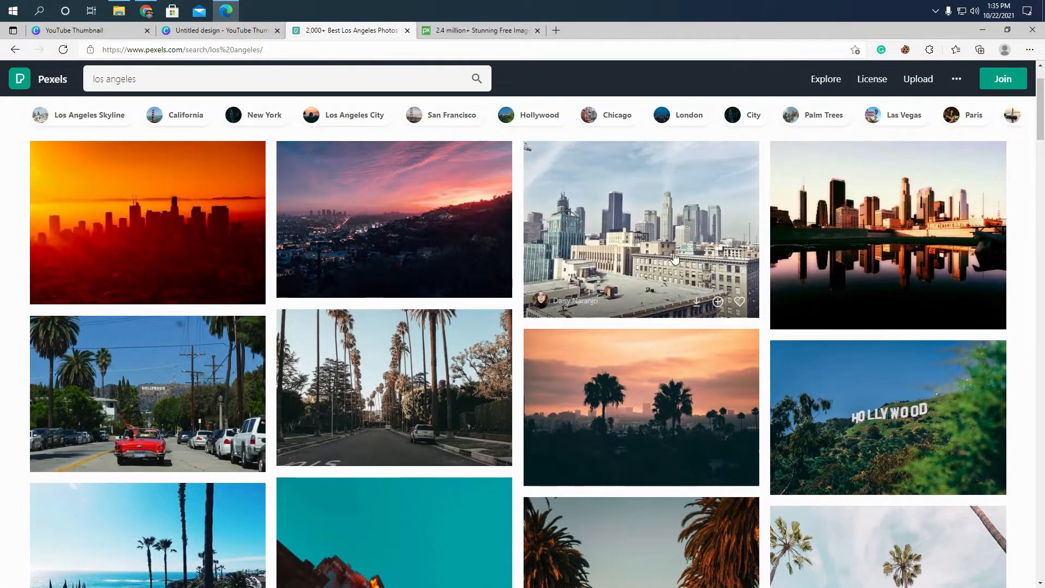
- Download the free daytime photo of the Los Angeles skyline with rooftops in front, and close the photo's page
click(625, 261)
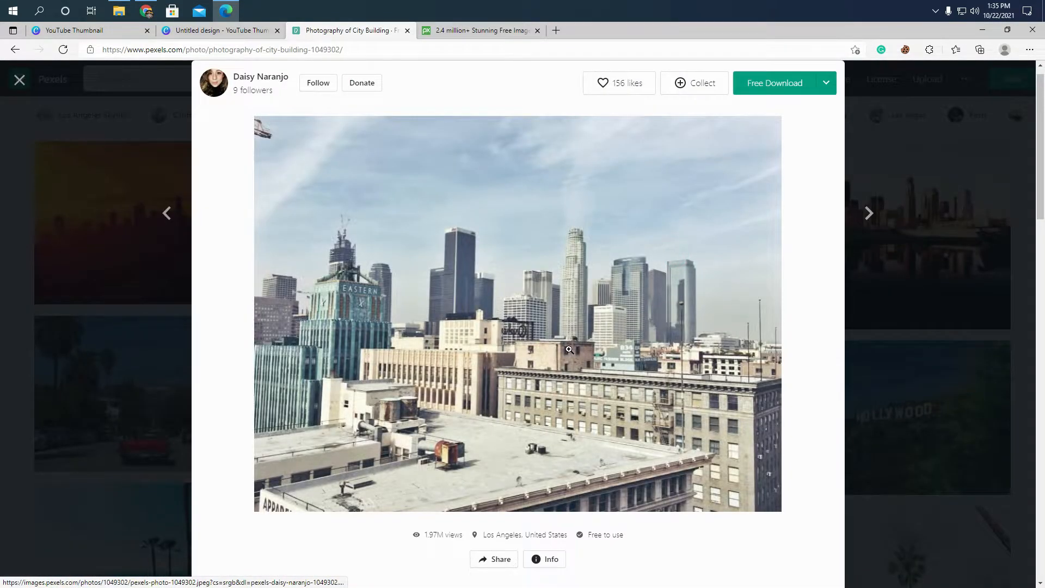
click(762, 91)
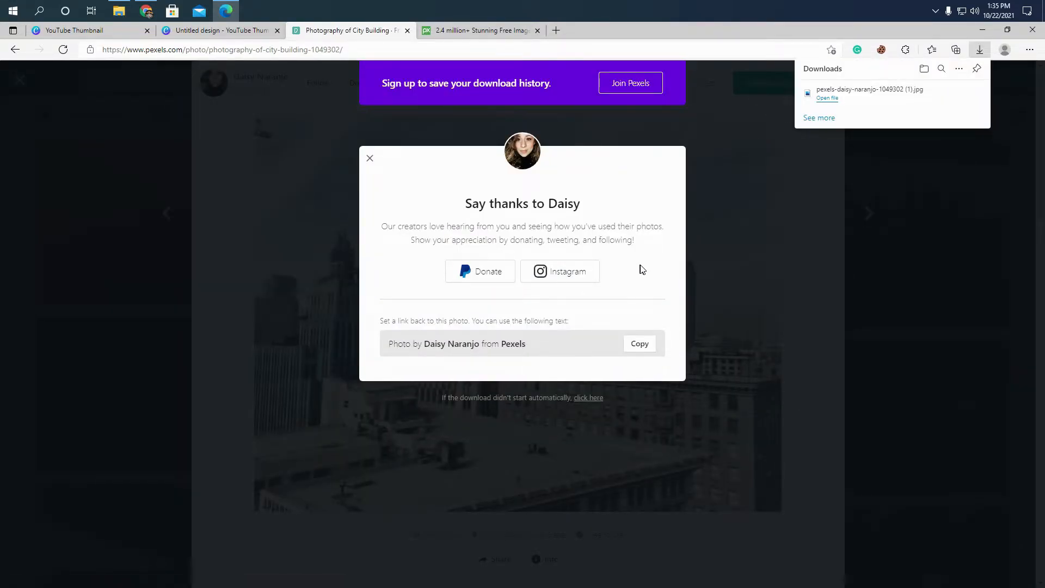
click(756, 213)
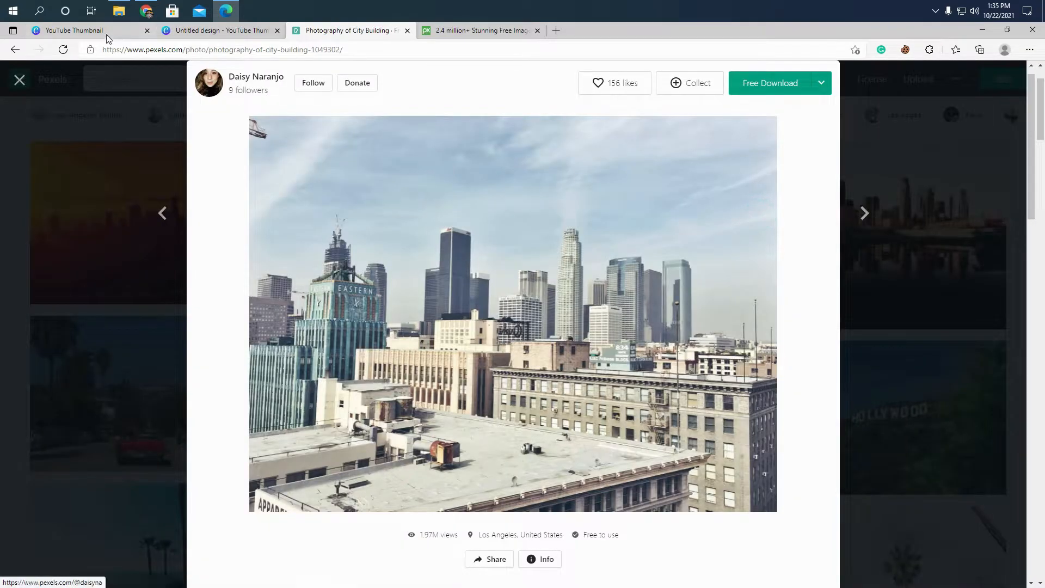
click(20, 80)
- Switch back to the Canva design and upload the newly downloaded skyline photo from the Downloads folder
click(193, 32)
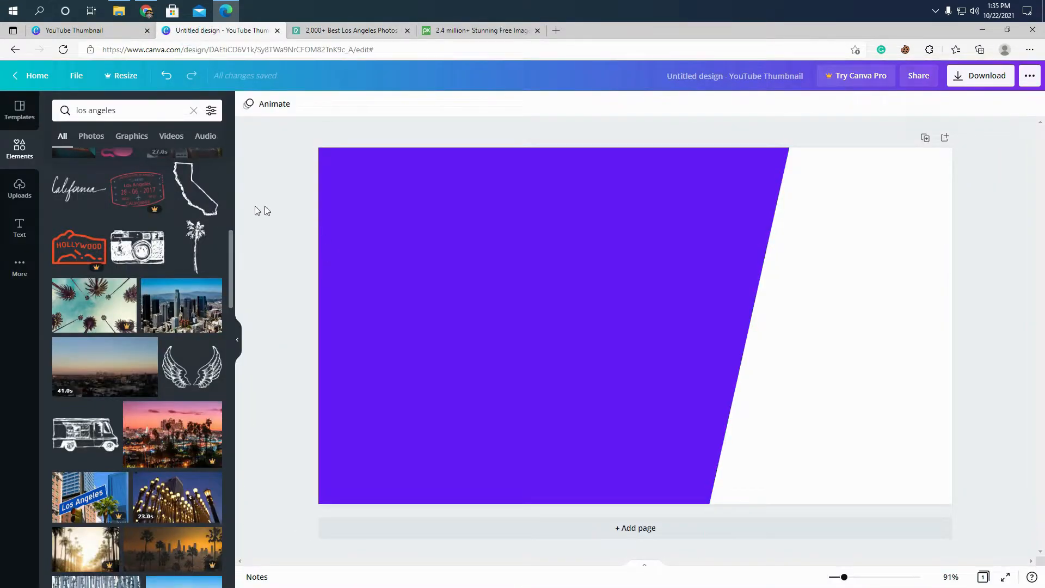
click(20, 188)
click(124, 123)
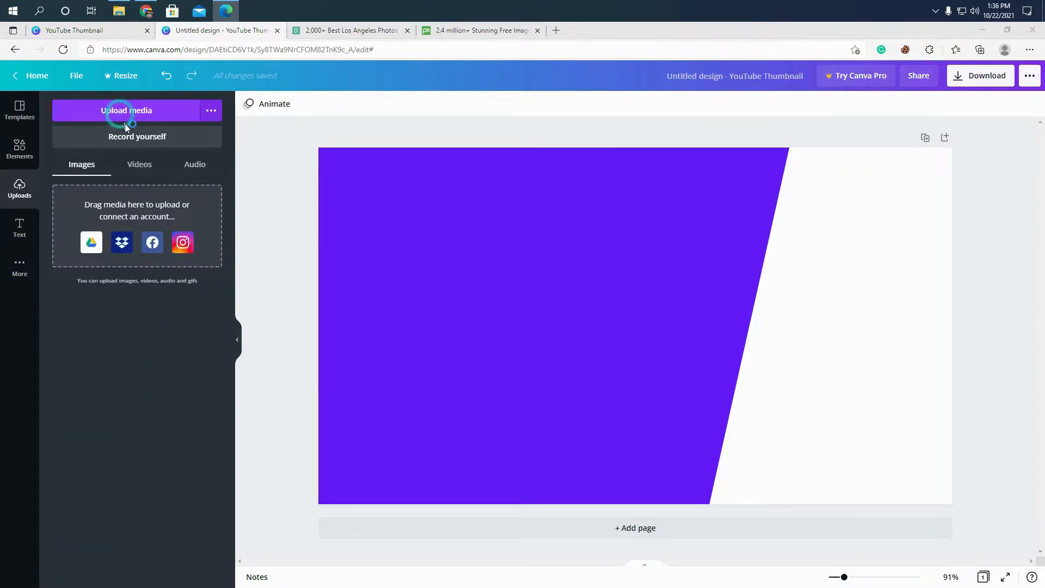
click(142, 116)
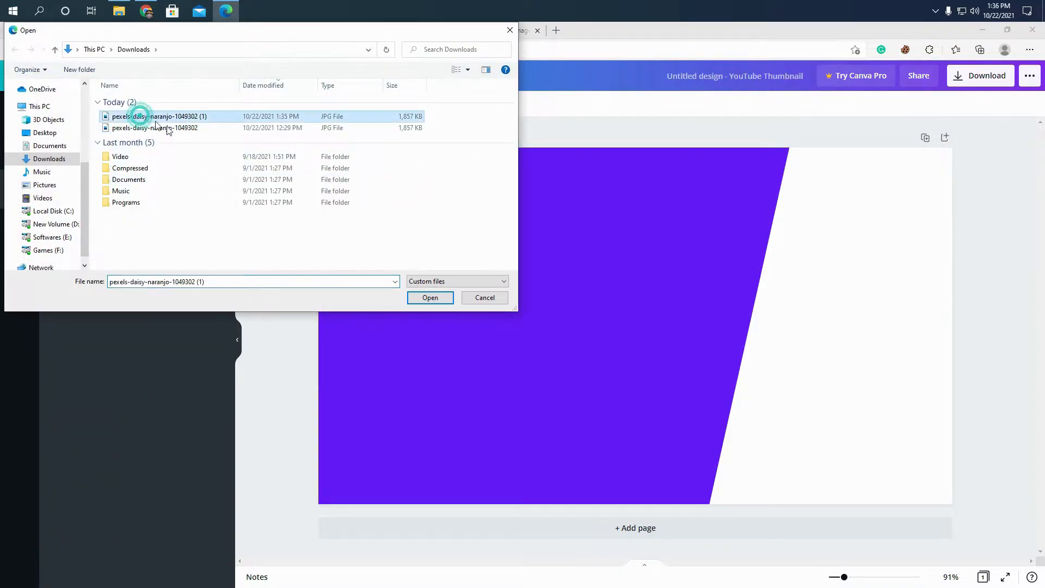
click(423, 296)
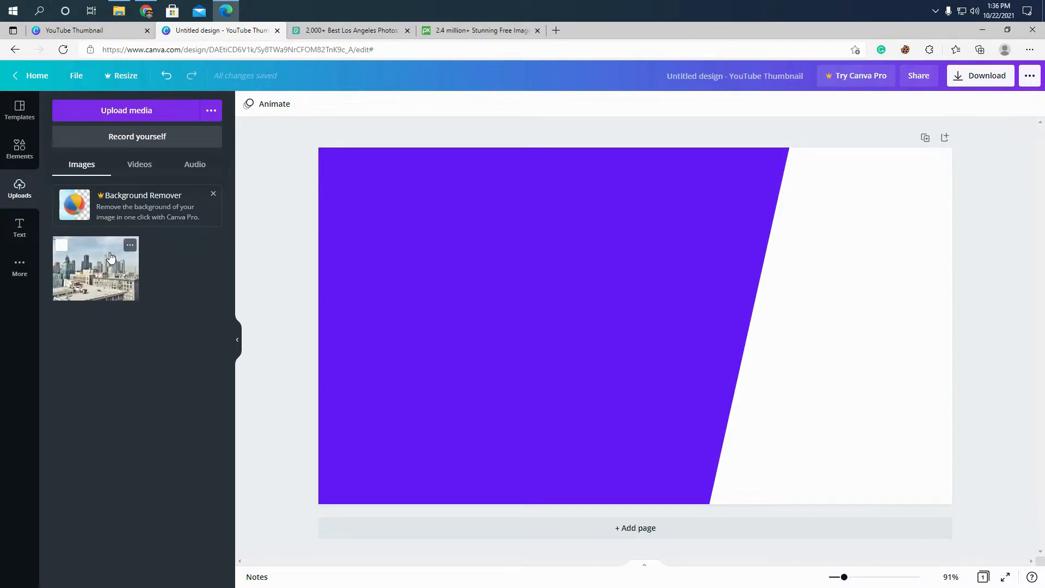
- Place the uploaded skyline photo over the right part of the thumbnail and size it to 700 × 720, filling the full height
drag(99, 275, 651, 186)
click(1010, 315)
drag(810, 282, 811, 281)
drag(781, 407, 778, 505)
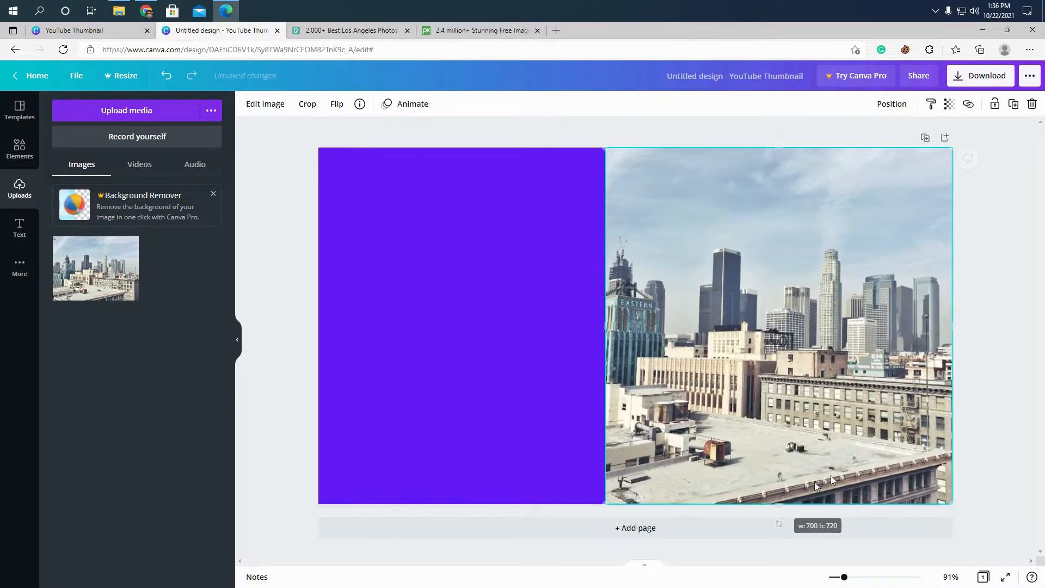
click(1005, 377)
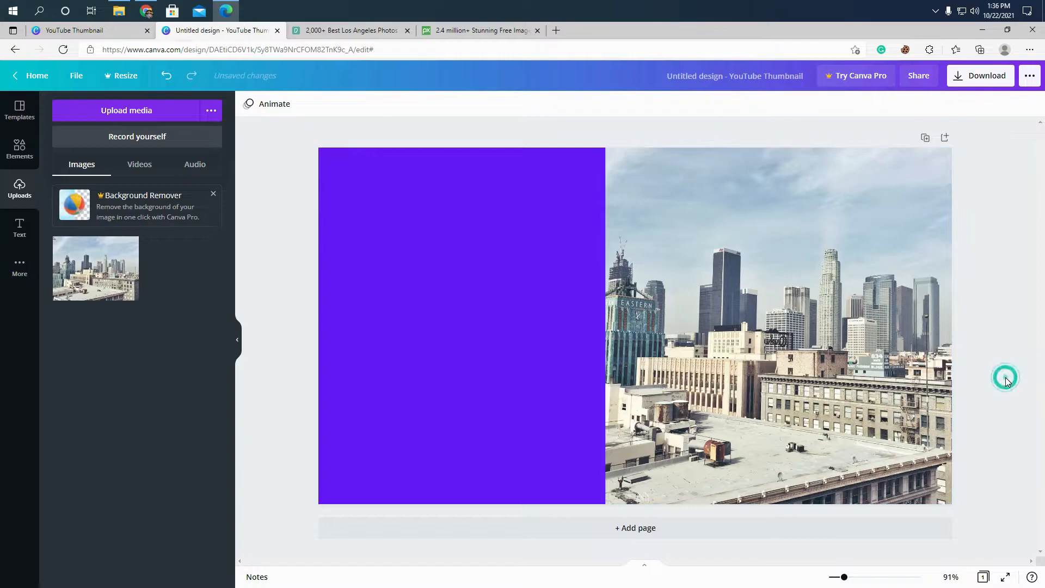
- Send the skyline photo to the back, behind the slanted purple shape
right_click(739, 327)
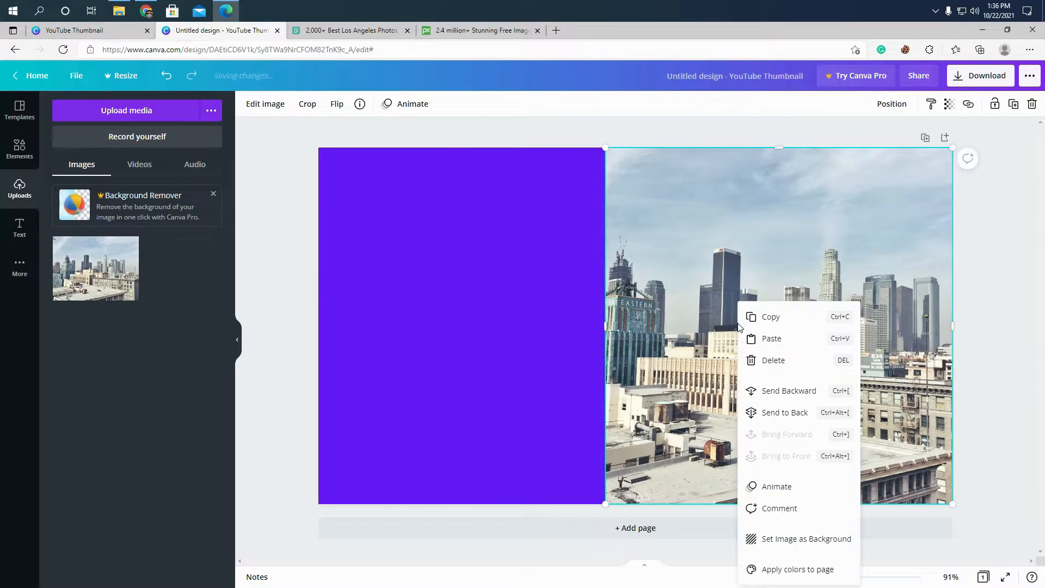
click(767, 419)
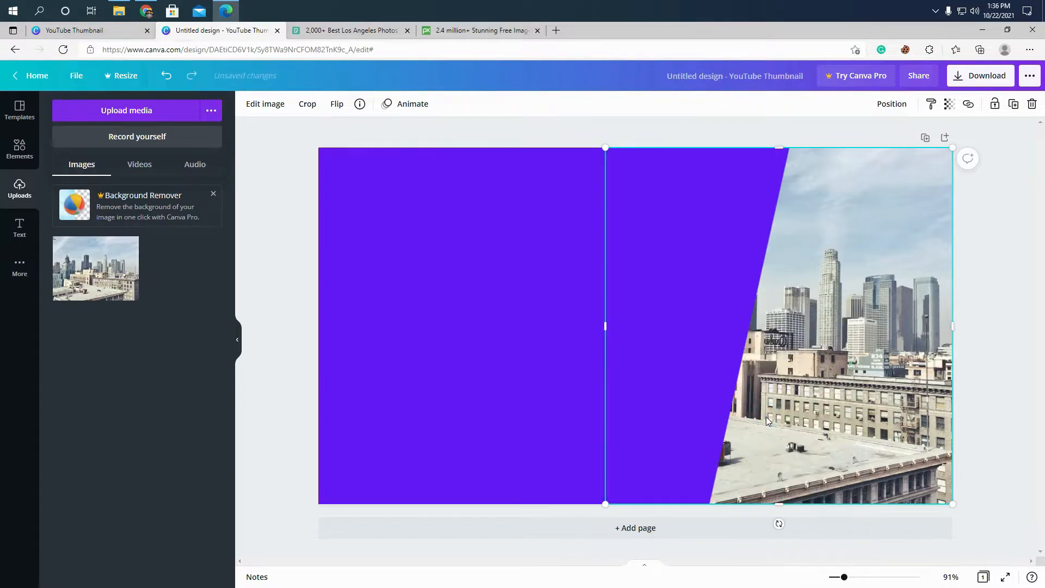
click(1011, 391)
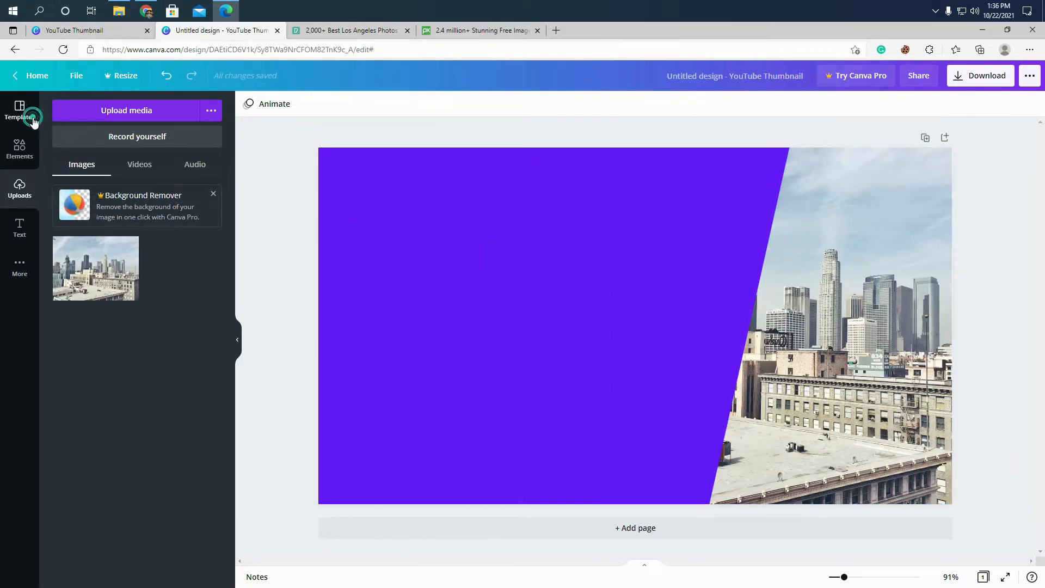
- Narrow the purple shape to uncover more of the skyline and rotate it so its slanted edge is slightly steeper
click(33, 121)
click(594, 273)
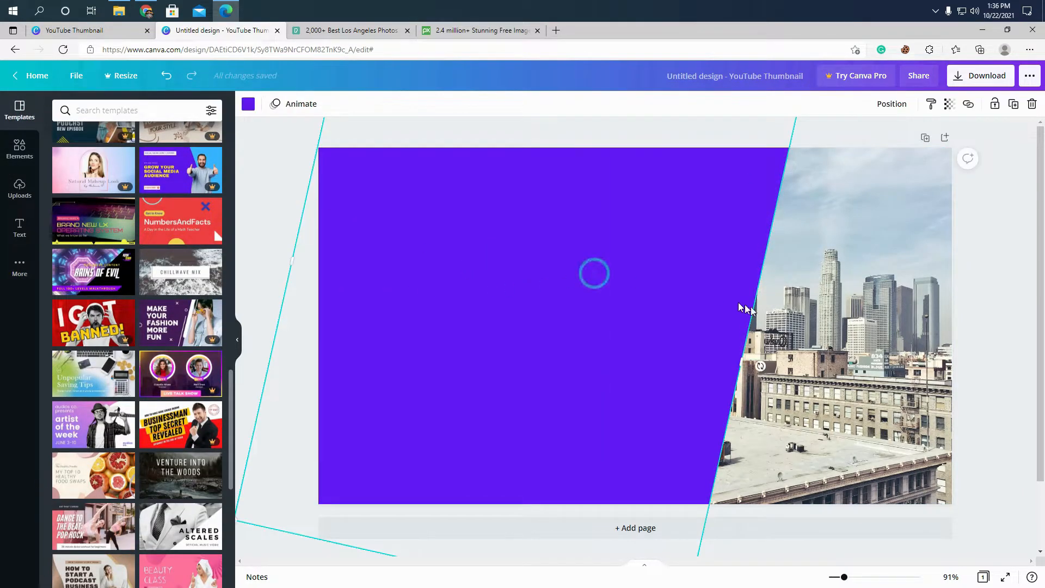
drag(742, 356, 660, 343)
scroll(416, 468, down, 1)
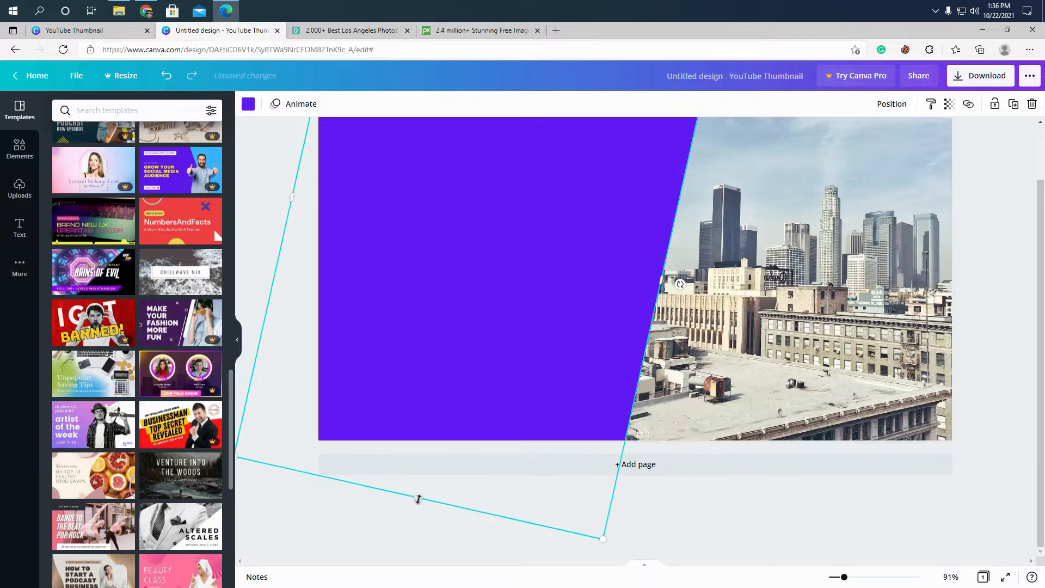
drag(416, 504, 427, 507)
click(991, 314)
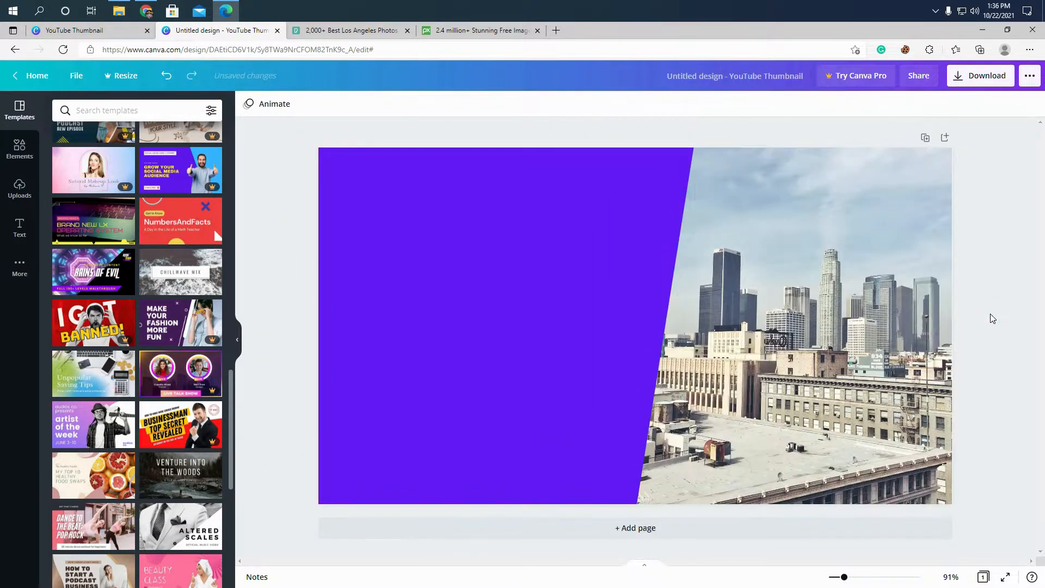
click(618, 325)
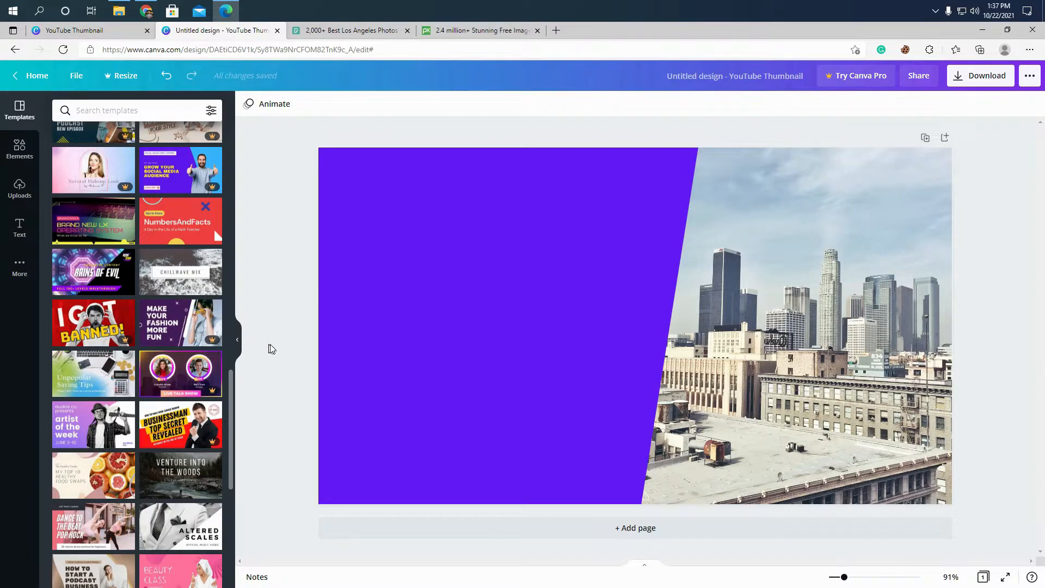
- Clear the previous elements search and search the elements library for "cross"
click(20, 163)
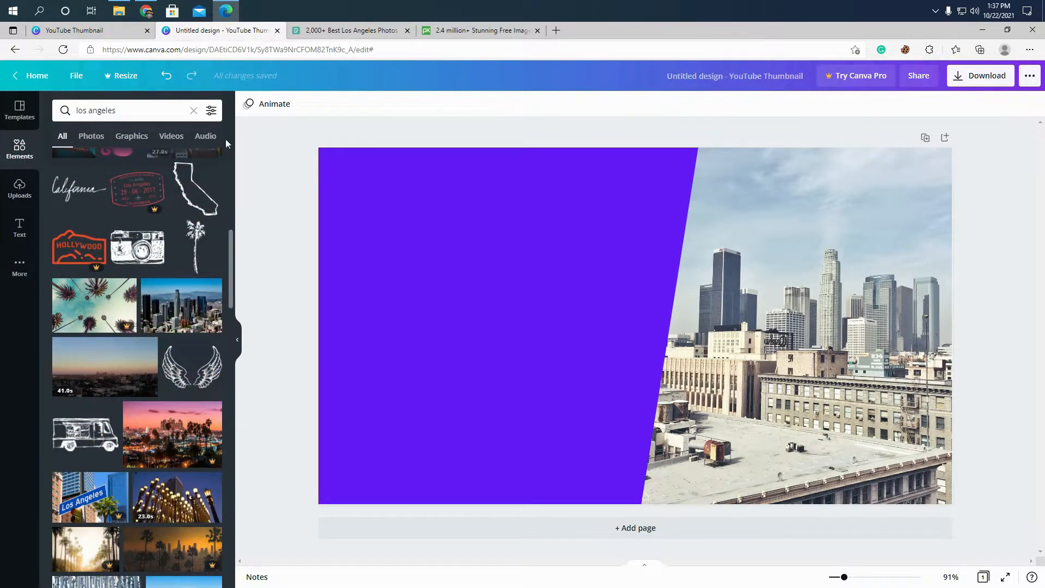
click(20, 111)
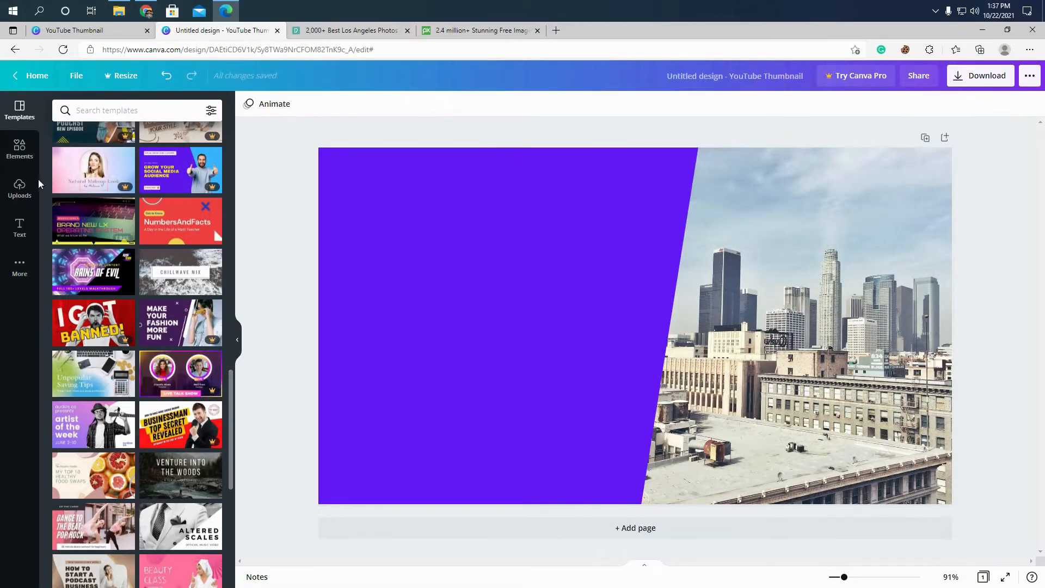
click(19, 148)
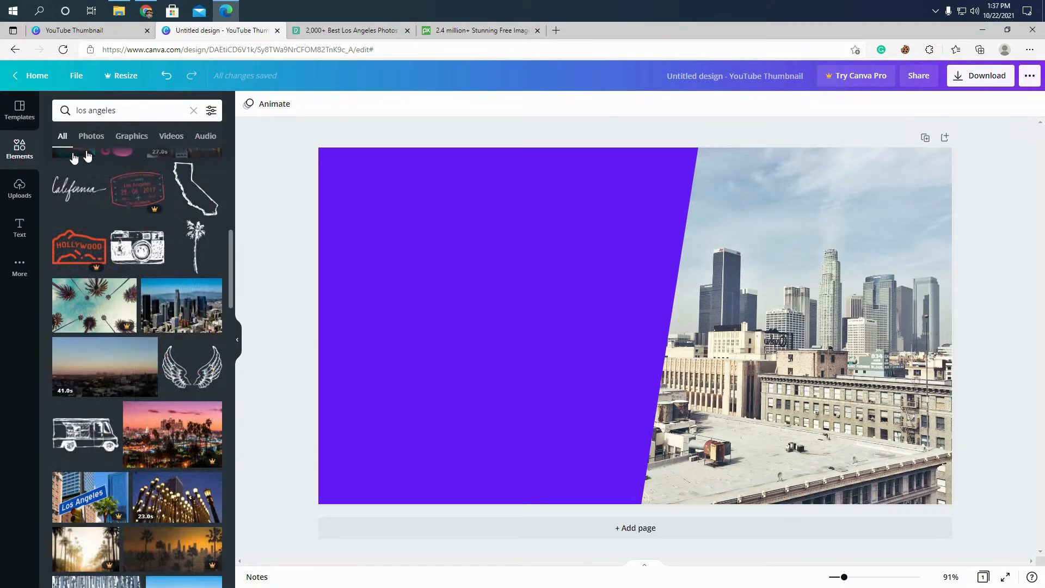
click(192, 113)
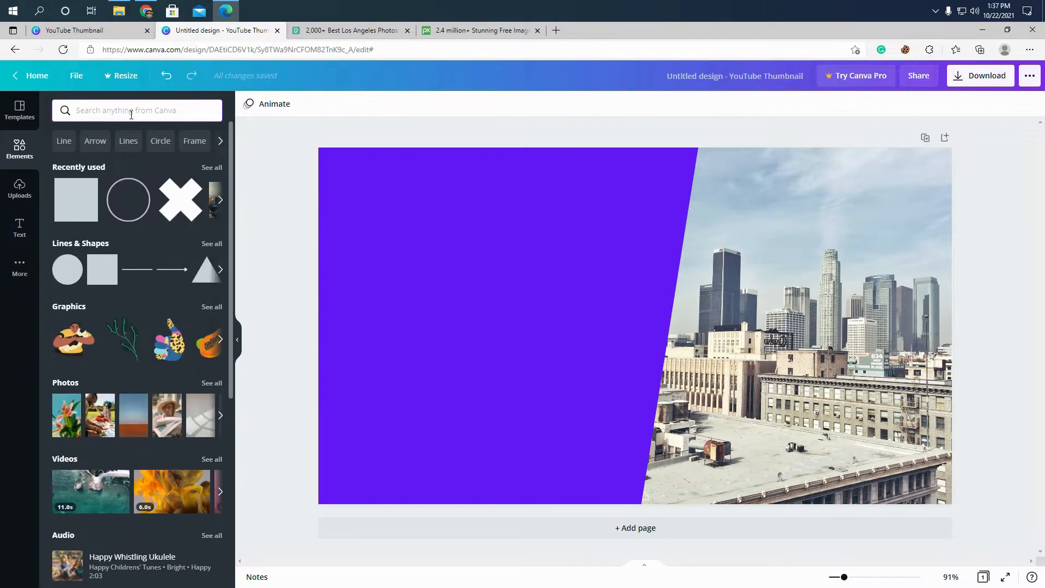
click(131, 114)
text(cro)
key(Return)
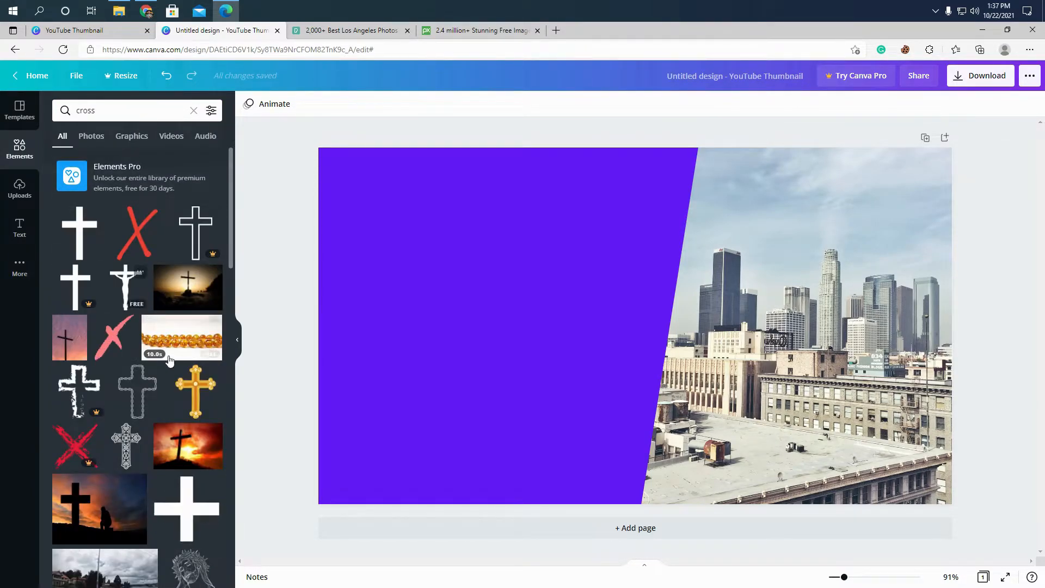
- Add the free white X graphic at a small size and place it near the upper edge of the purple area
scroll(233, 330, down, 4)
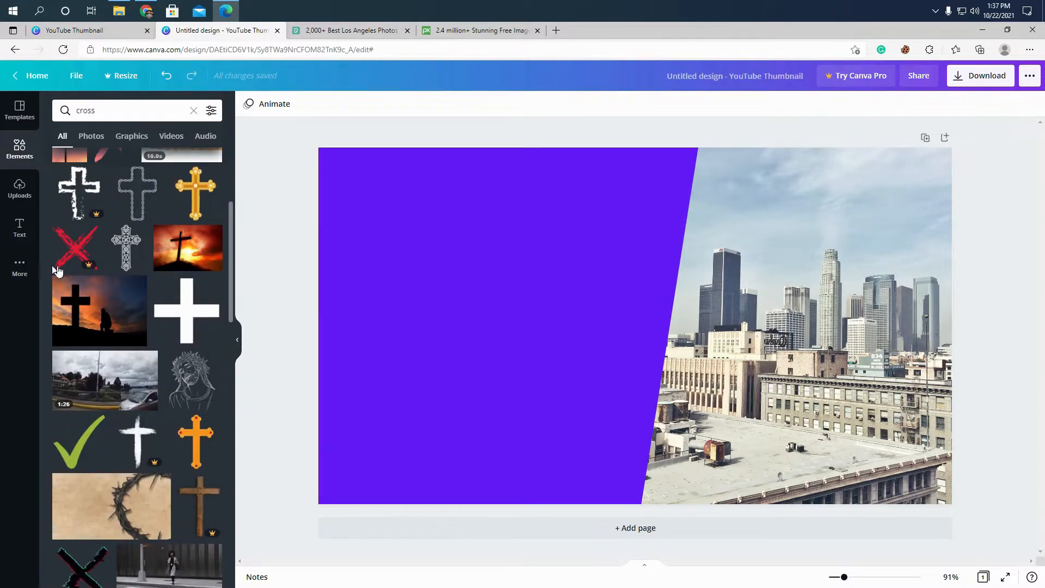
scroll(132, 274, down, 6)
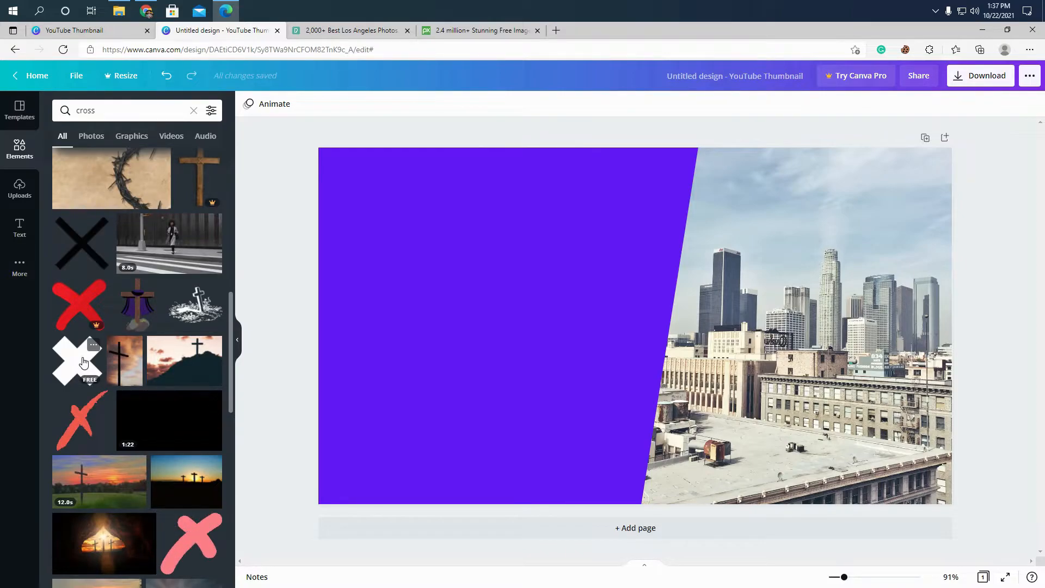
click(83, 363)
drag(706, 397, 567, 299)
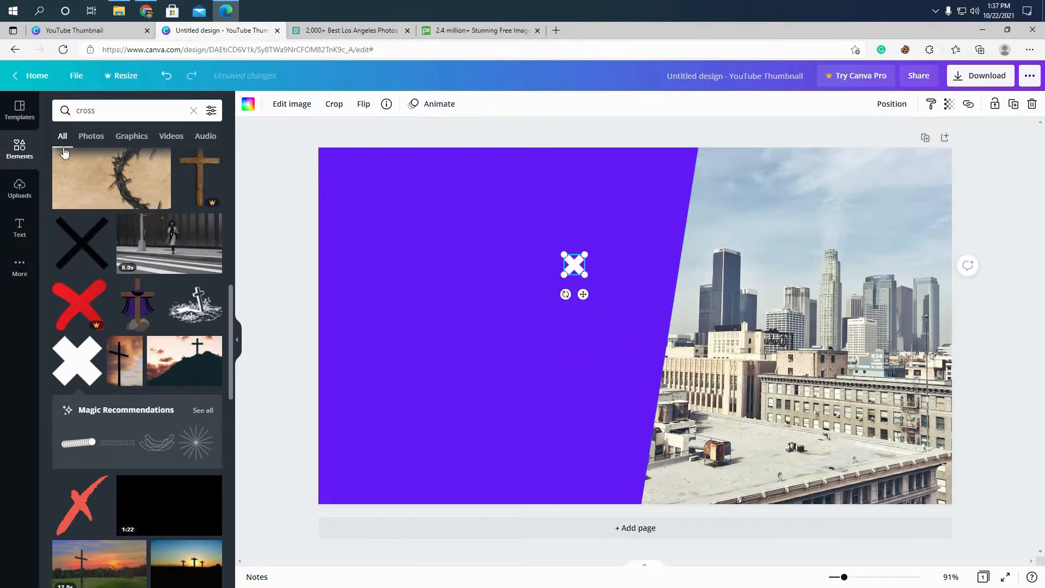
click(20, 110)
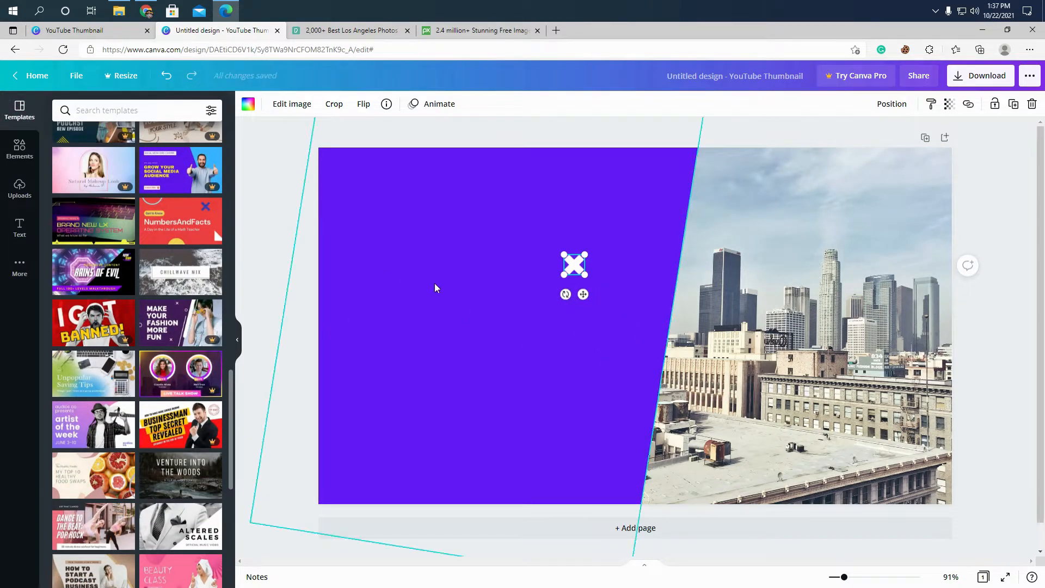
drag(582, 293, 598, 181)
click(600, 184)
click(276, 145)
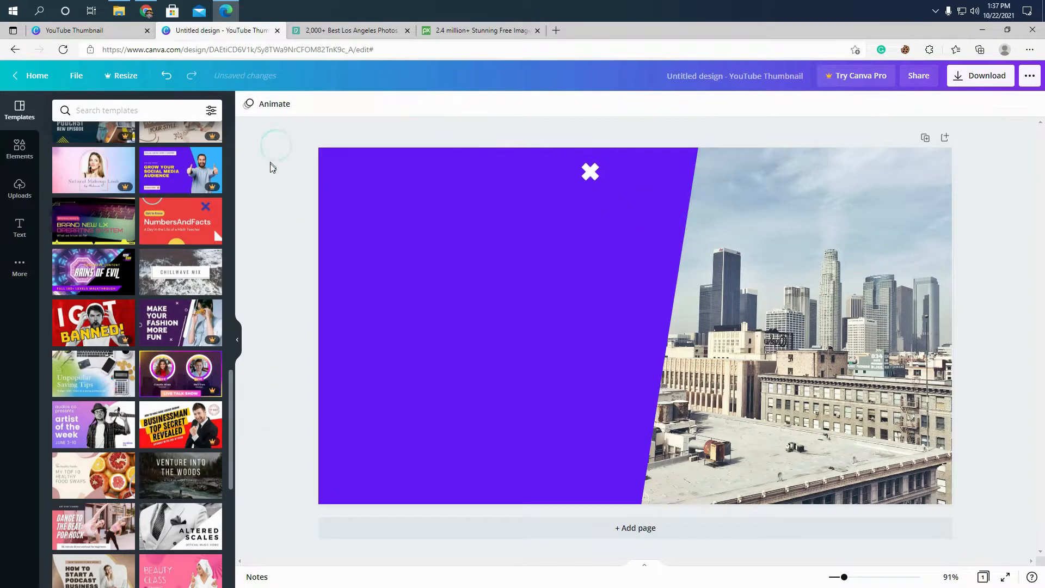
- Copy the white X and place the duplicate near the lower edge of the purple area
right_click(586, 171)
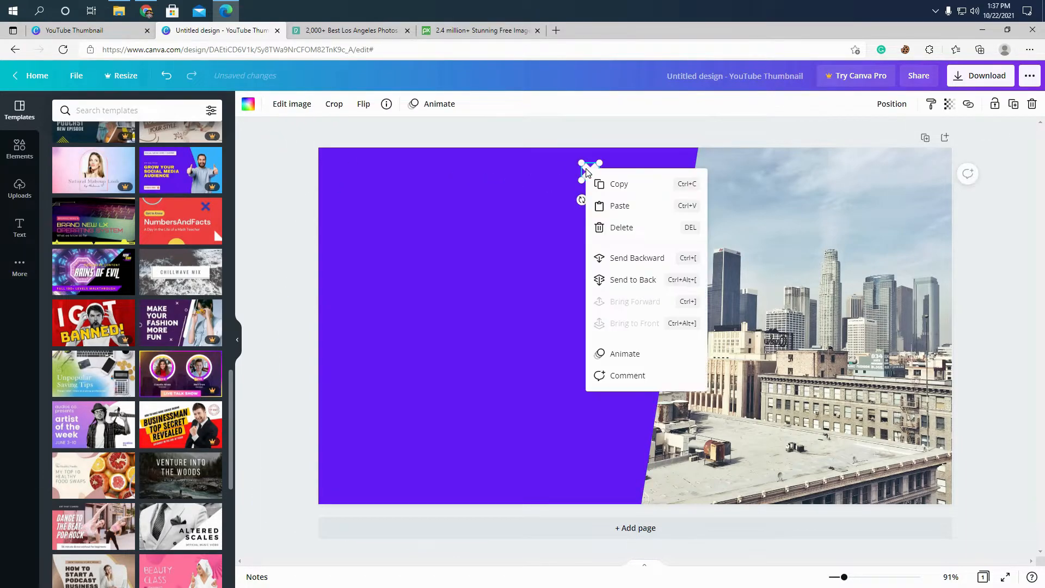
click(593, 173)
right_click(591, 173)
click(617, 218)
click(693, 250)
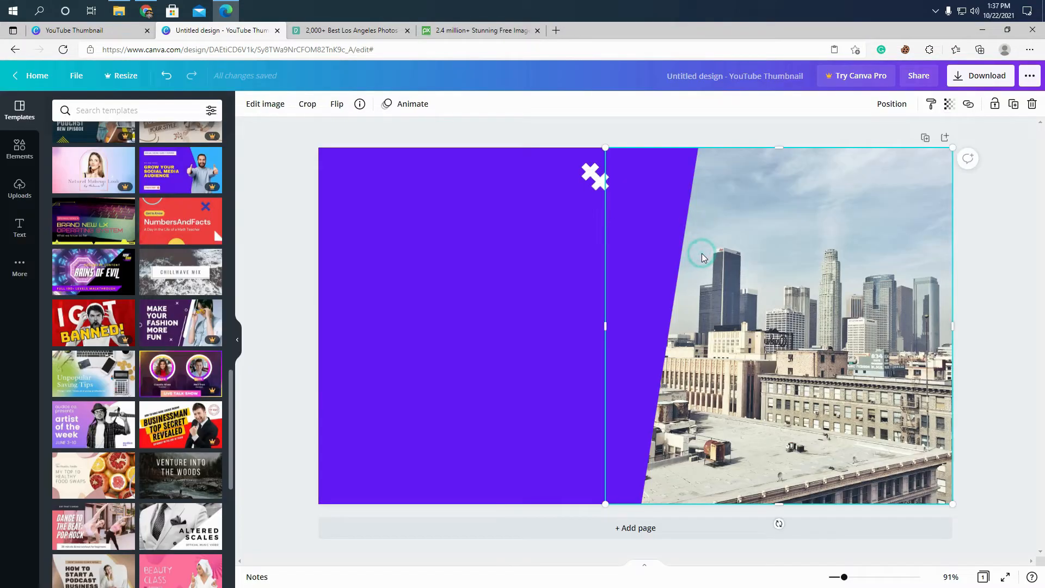
click(971, 259)
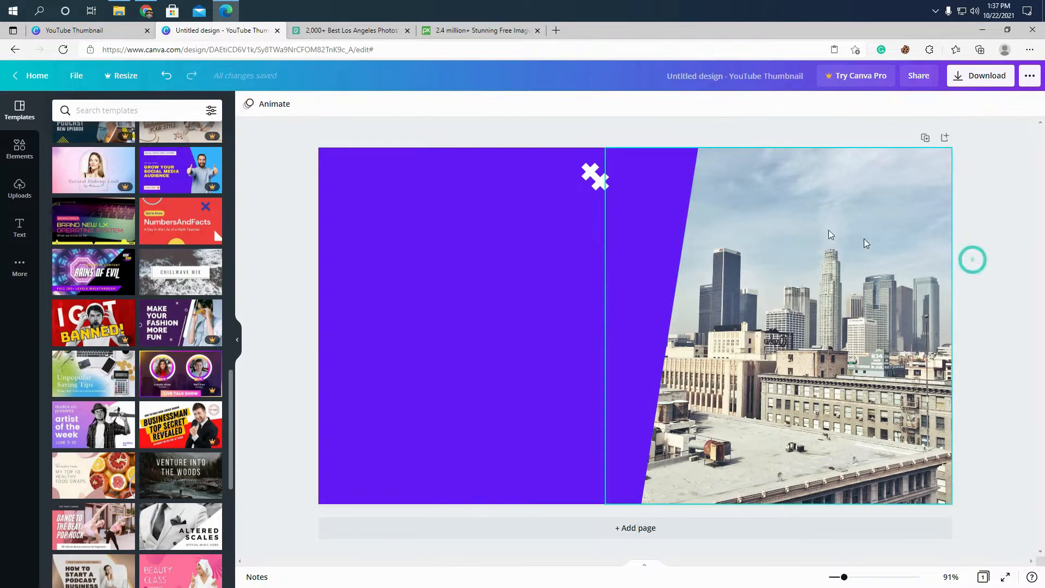
key(ctrl+v)
drag(595, 218, 564, 477)
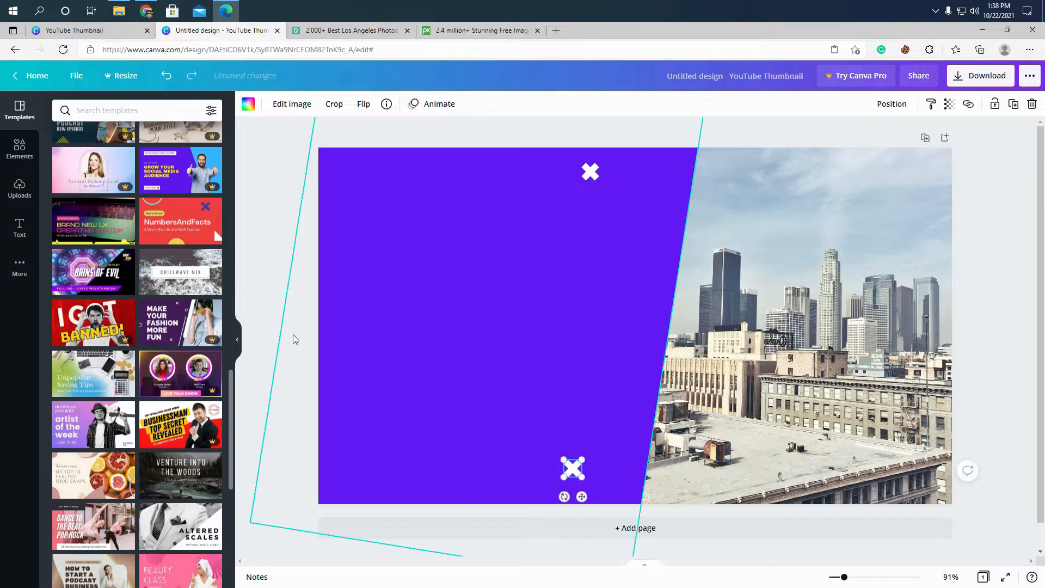
click(271, 290)
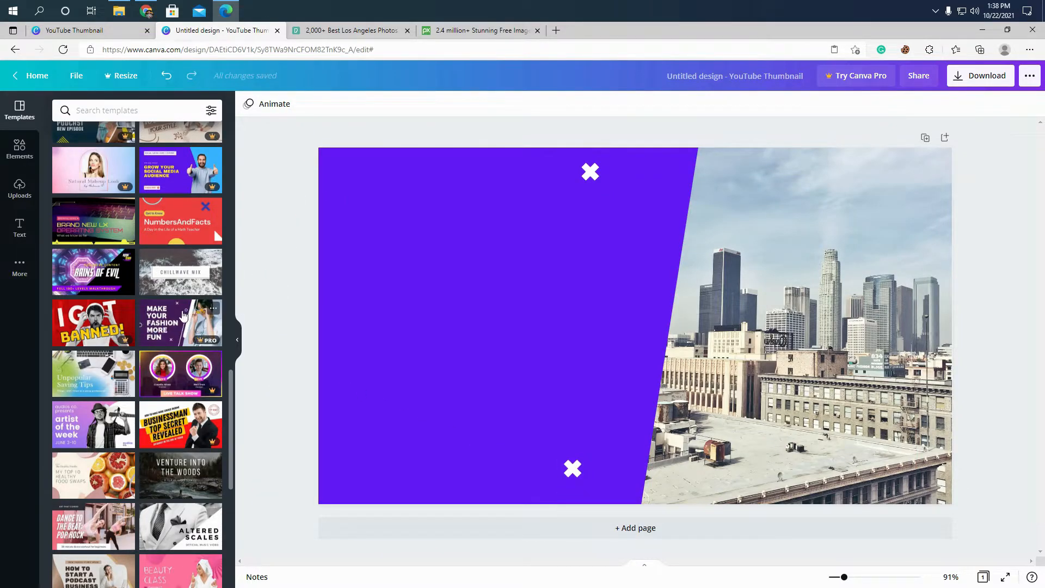
- Add the thin circle outline from the full Lines & Shapes collection and move it onto the purple area
click(19, 150)
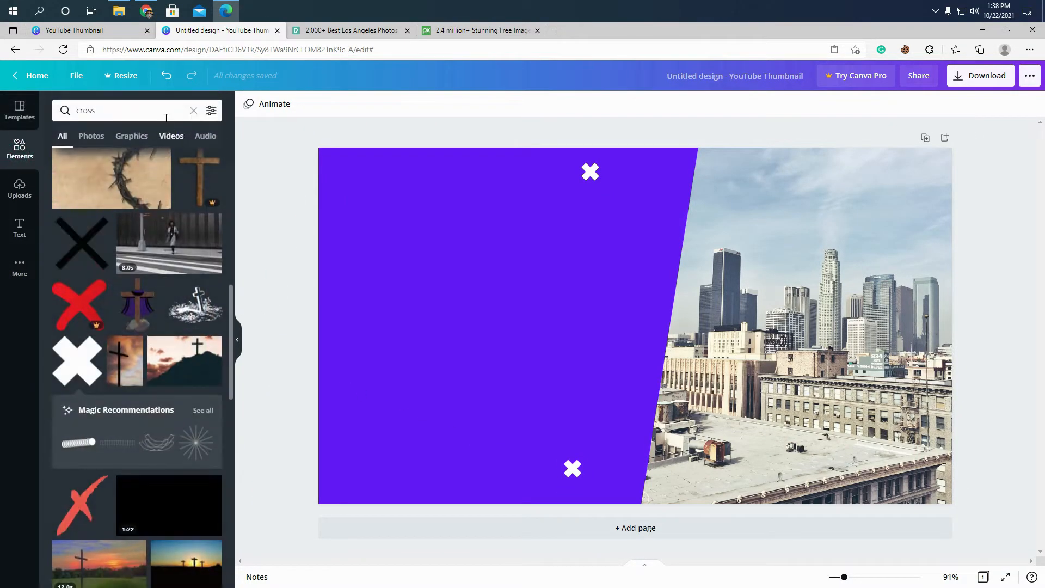
click(191, 111)
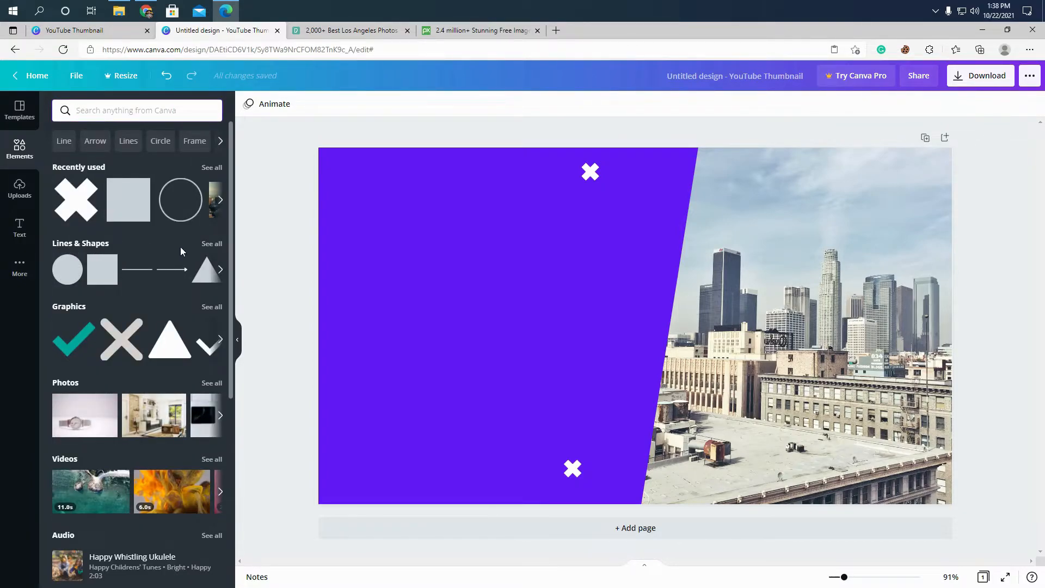
click(210, 245)
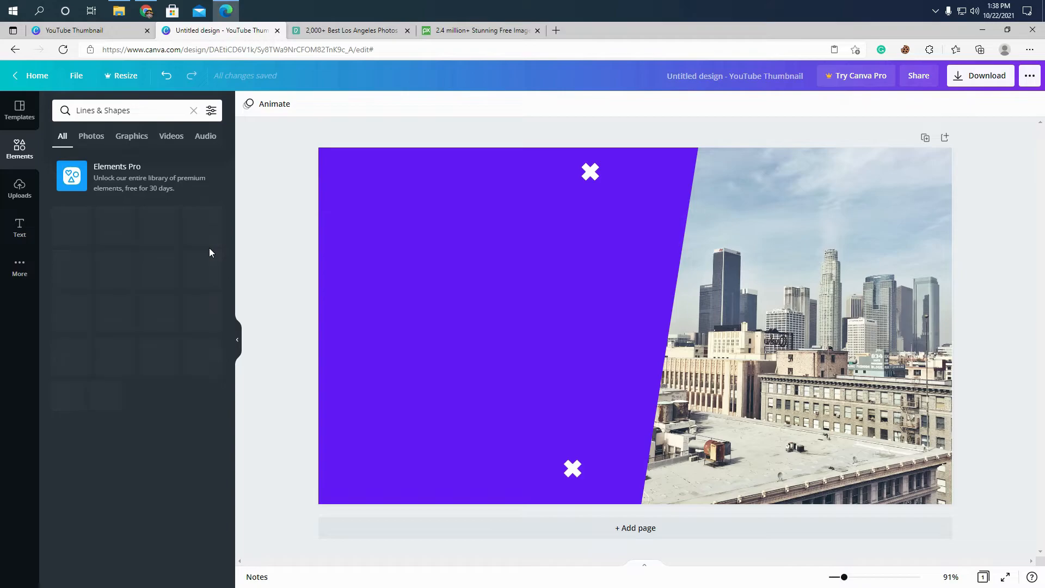
scroll(185, 269, down, 4)
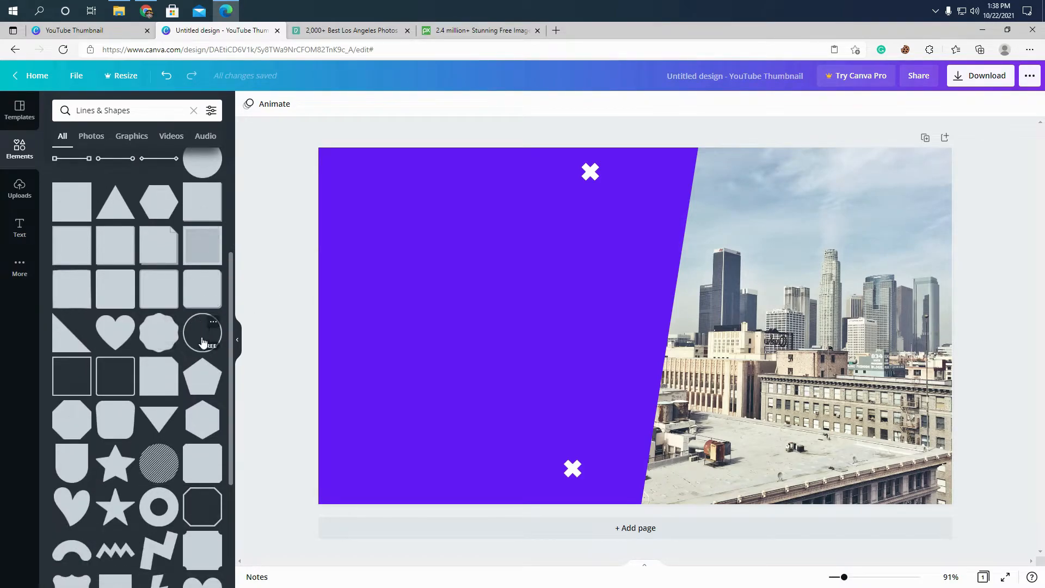
click(196, 331)
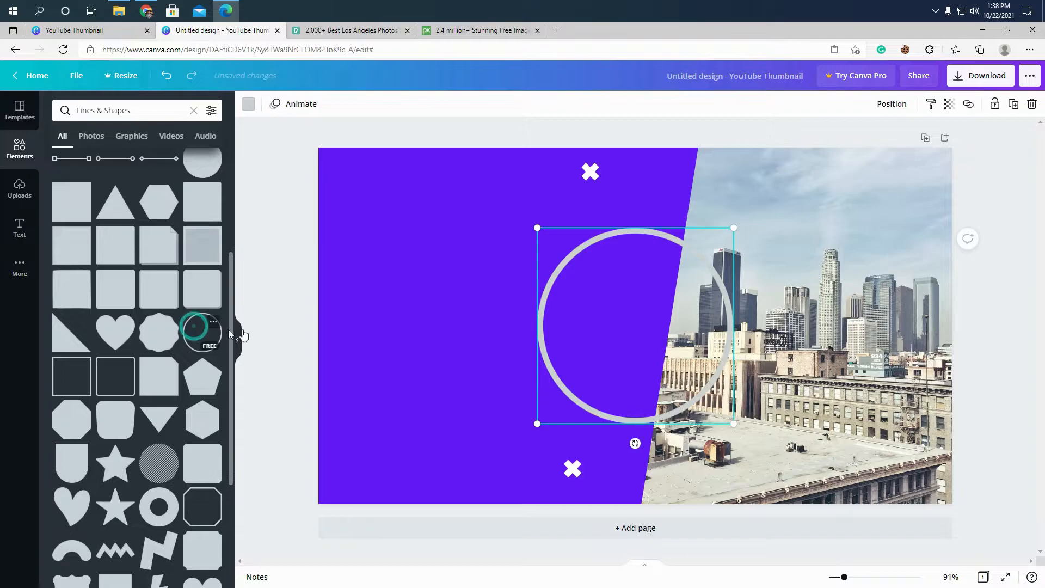
click(18, 113)
drag(548, 283, 436, 269)
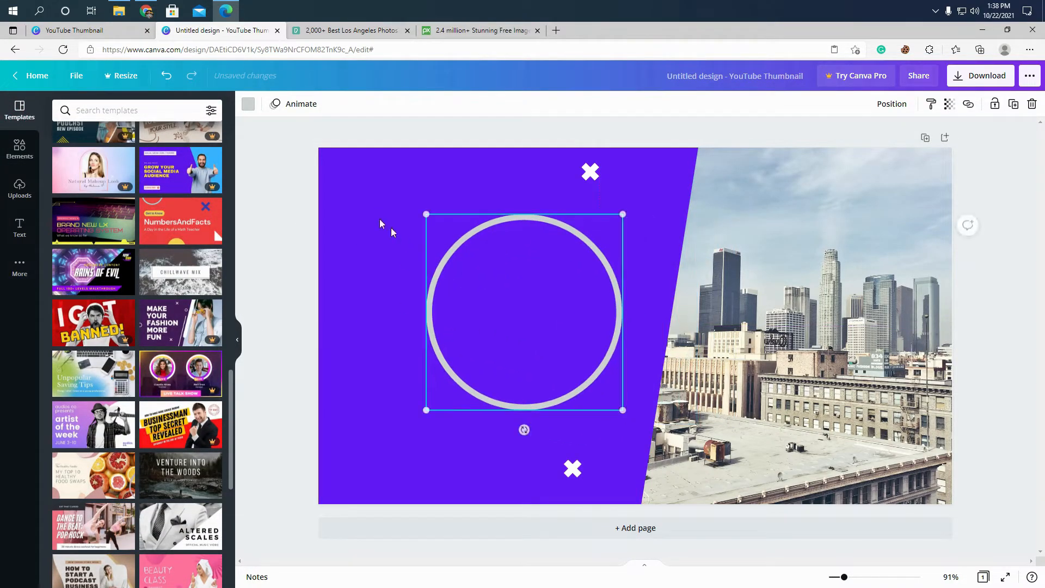
- Recolor the circle outline white
click(248, 105)
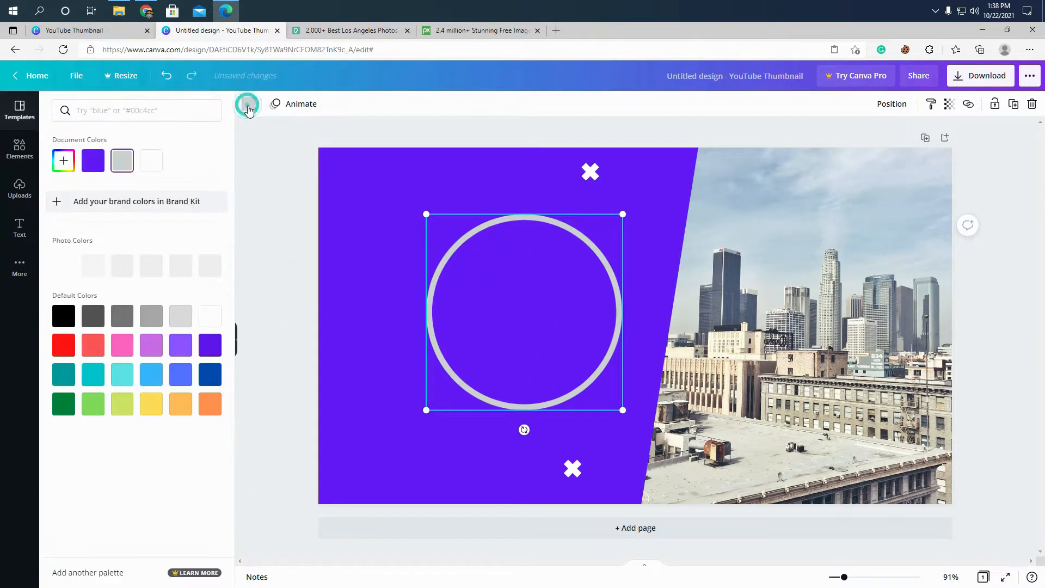
click(202, 320)
click(286, 263)
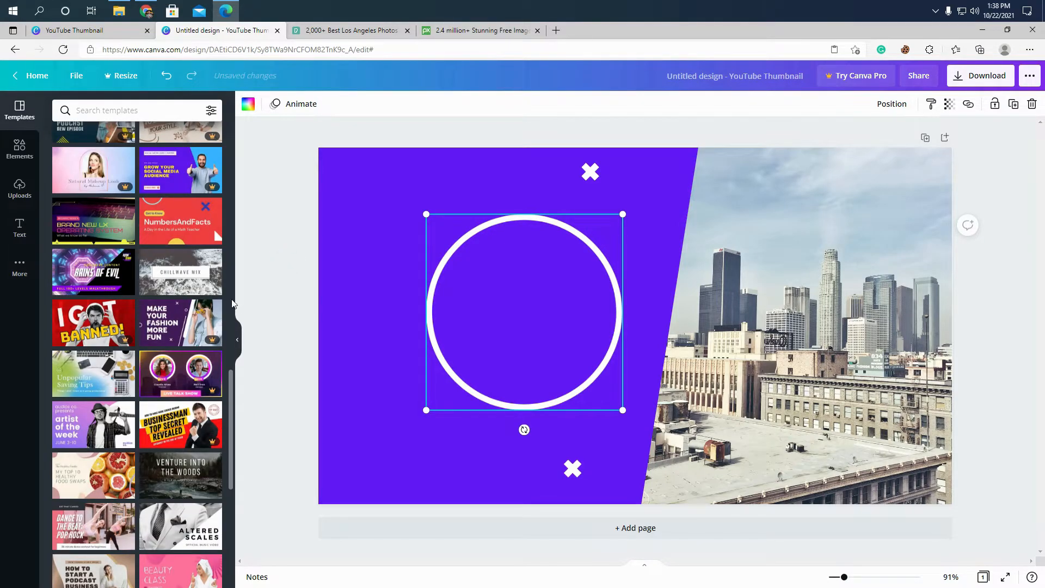
- Shrink the white ring and place it halfway off the thumbnail's left edge, at mid-height
drag(623, 409, 452, 284)
drag(452, 237, 325, 326)
click(275, 193)
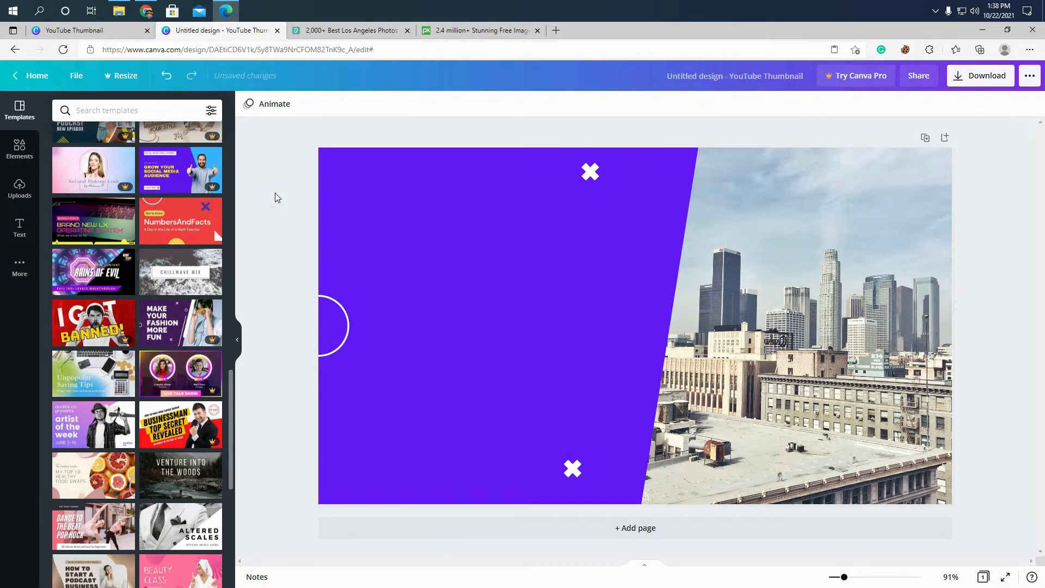
- Duplicate the white ring, shrink the copy and place it near the purple area's slanted edge, just below the upper X
click(342, 318)
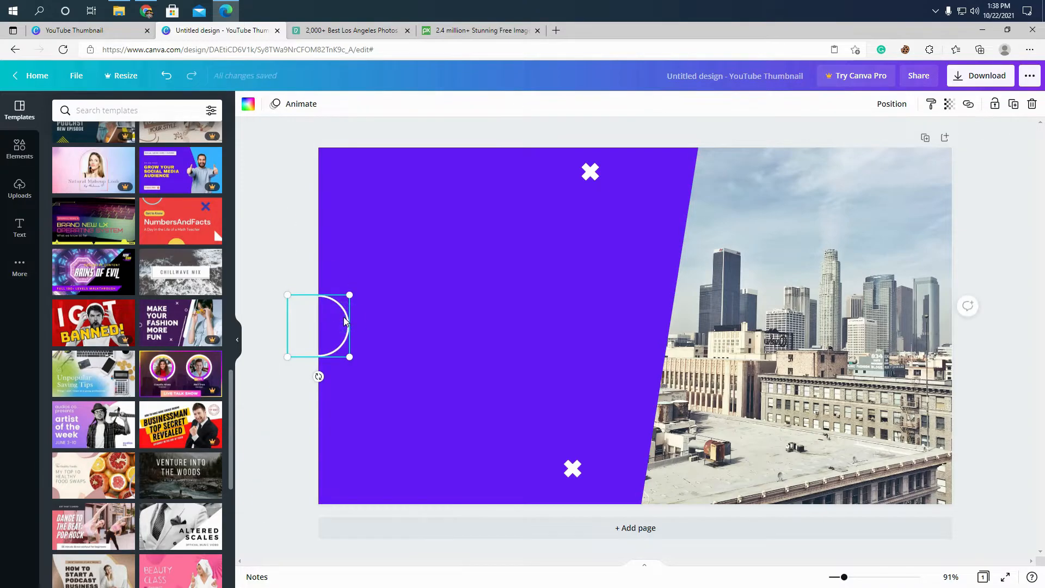
key(ctrl+d)
drag(357, 339, 651, 238)
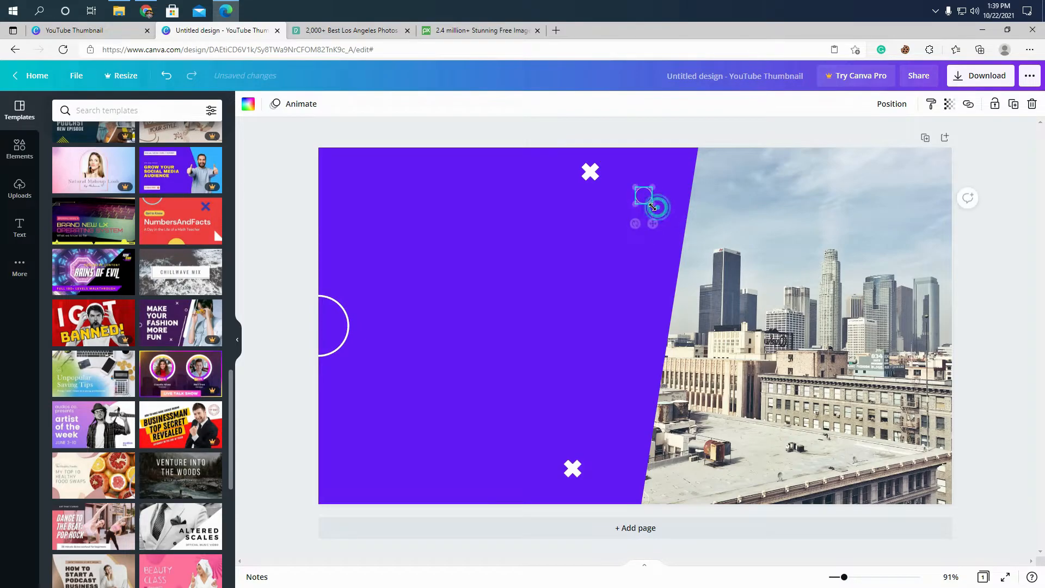
- Add a solid straight line from the Lines & Shapes collection and tilt it to roughly follow the purple area's slanted edge
click(281, 233)
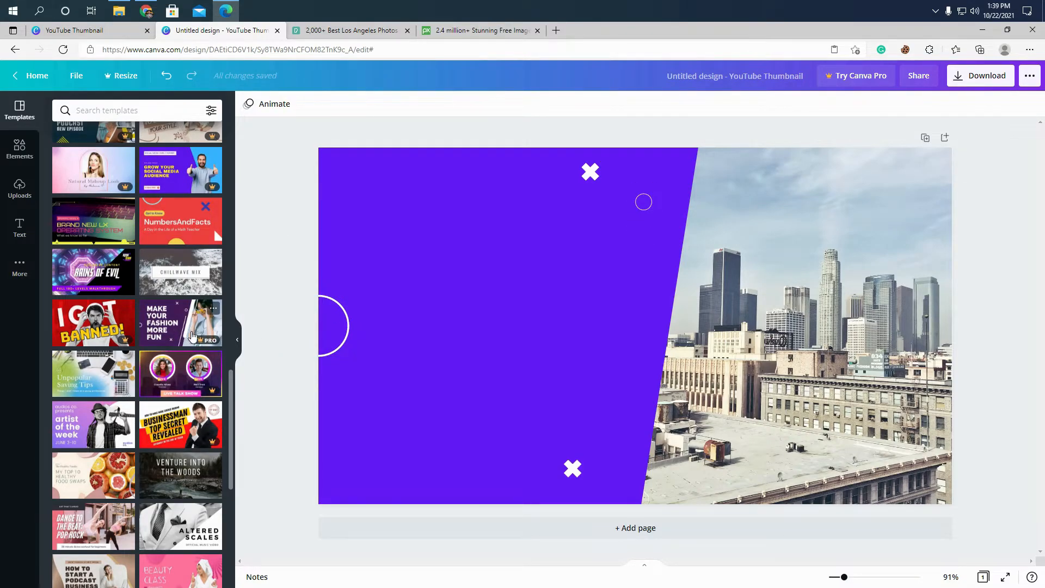
click(24, 158)
scroll(126, 171, up, 4)
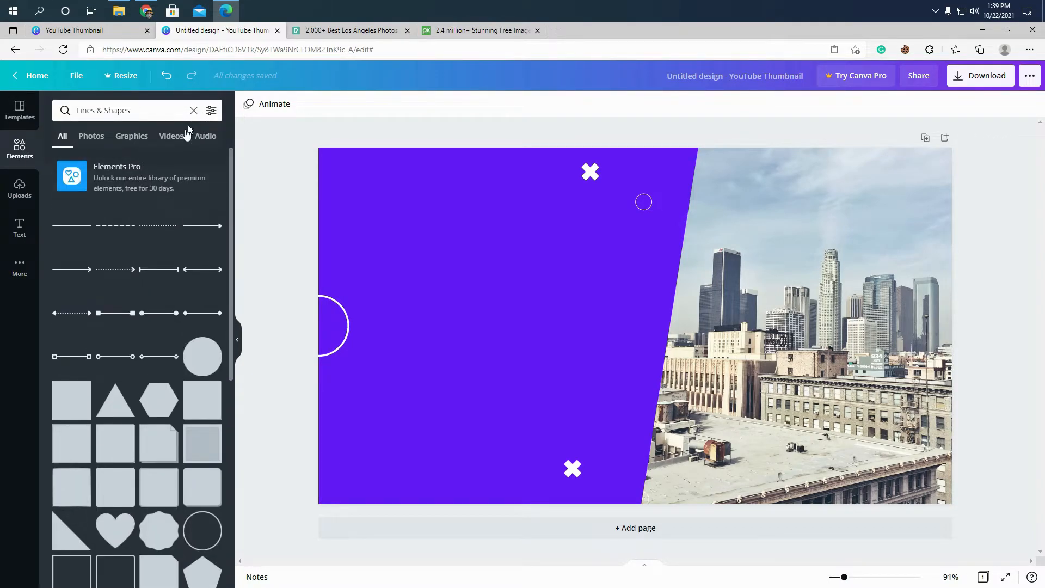
click(78, 232)
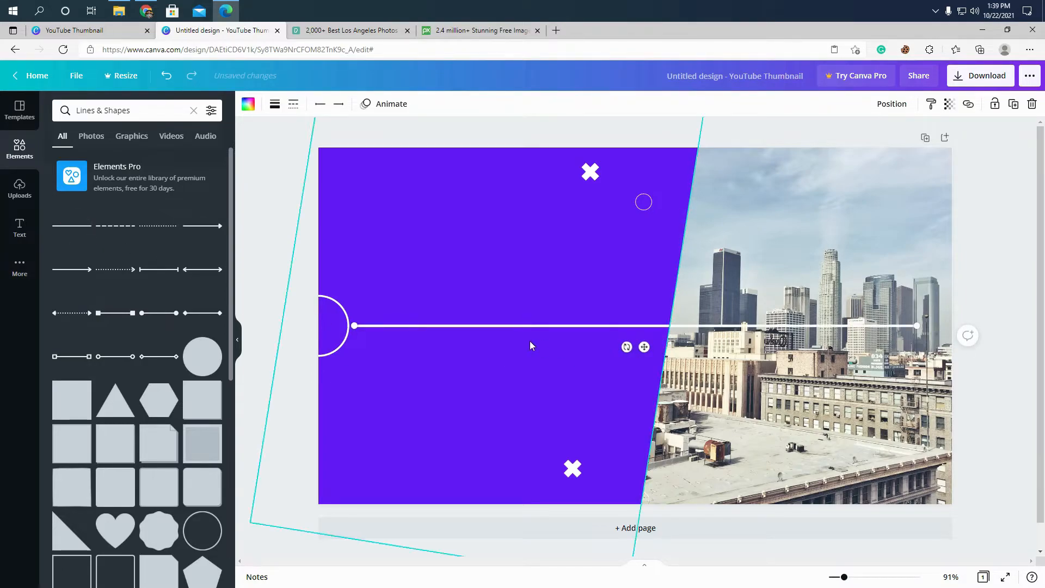
drag(624, 345, 800, 357)
click(19, 111)
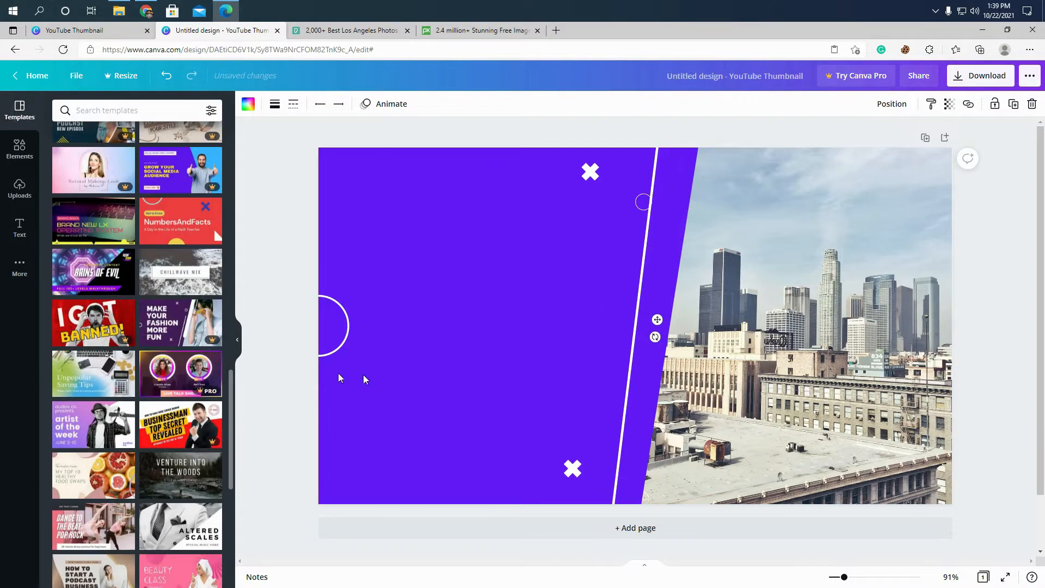
- Shorten the white line and match its angle to the purple area's slanted edge, placing it along the edge's lower half
drag(655, 337, 661, 344)
drag(620, 393, 658, 382)
drag(635, 486, 697, 438)
drag(769, 157, 634, 511)
drag(652, 222, 678, 297)
drag(676, 449, 662, 447)
- Nudge the shortened white line so it sits just inside the purple area's slanted edge
click(989, 388)
click(659, 308)
drag(662, 296, 666, 296)
click(1020, 354)
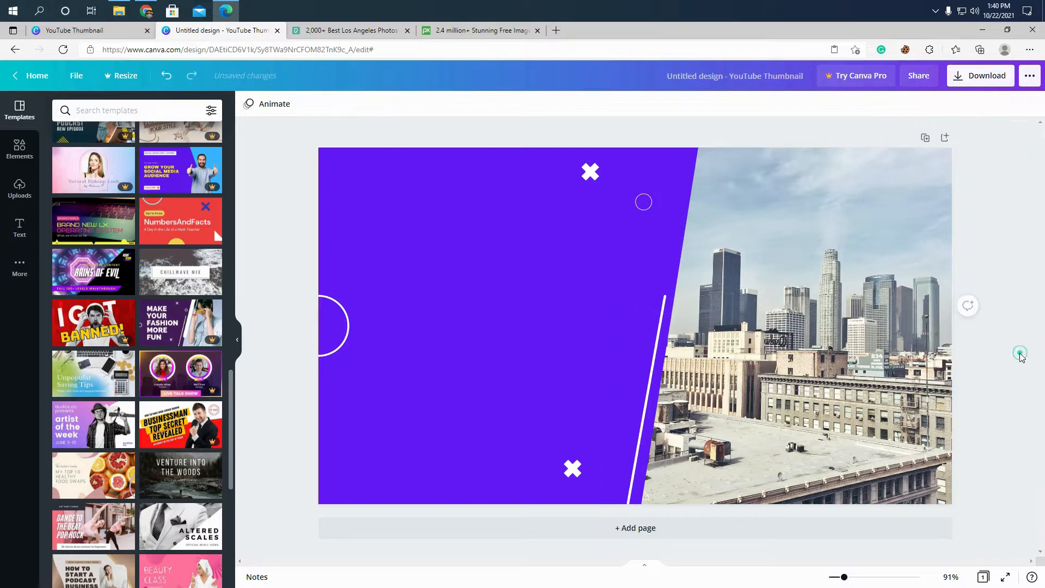
click(1019, 359)
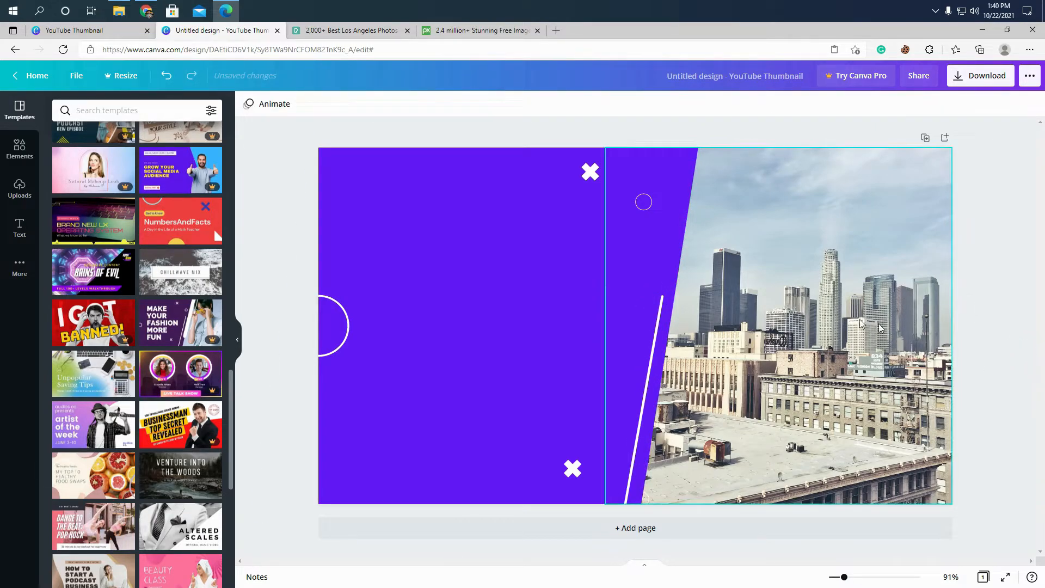
- Duplicate the slanted white line and place the copy over the upper part of the photo, parallel to the purple edge
click(654, 338)
key(ctrl+c)
key(ctrl+v)
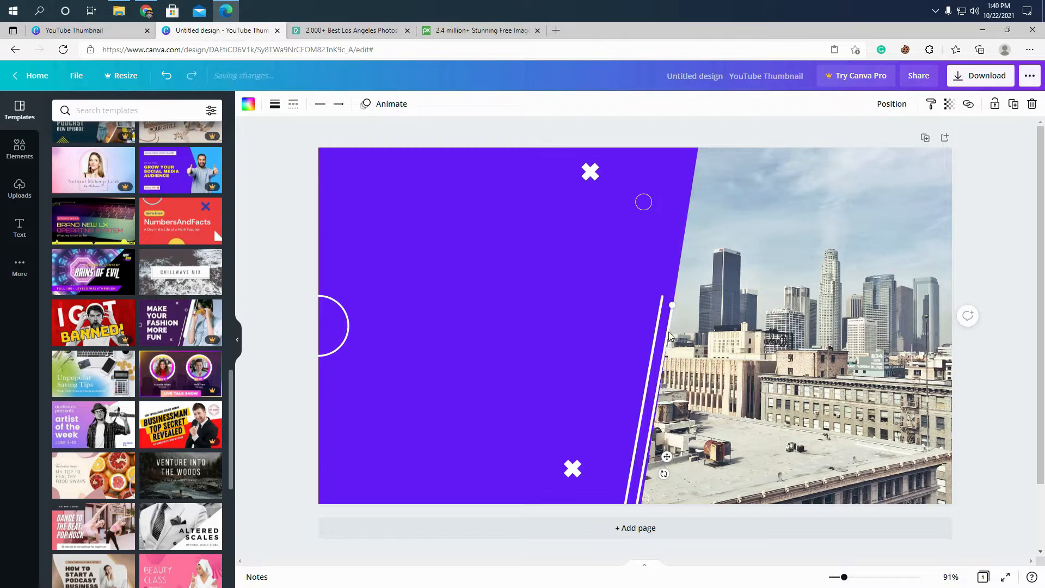
drag(668, 457, 735, 197)
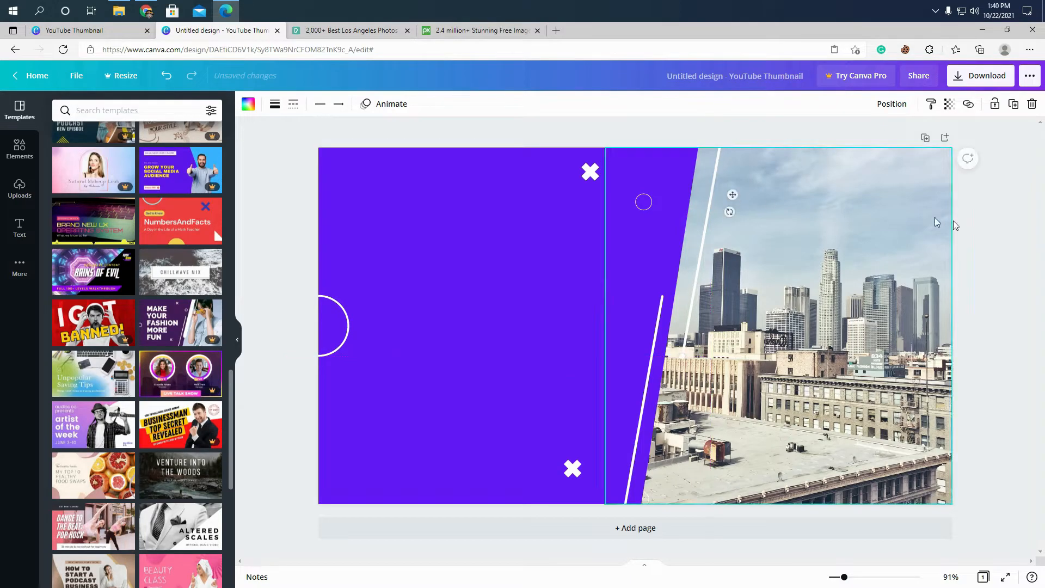
click(1004, 237)
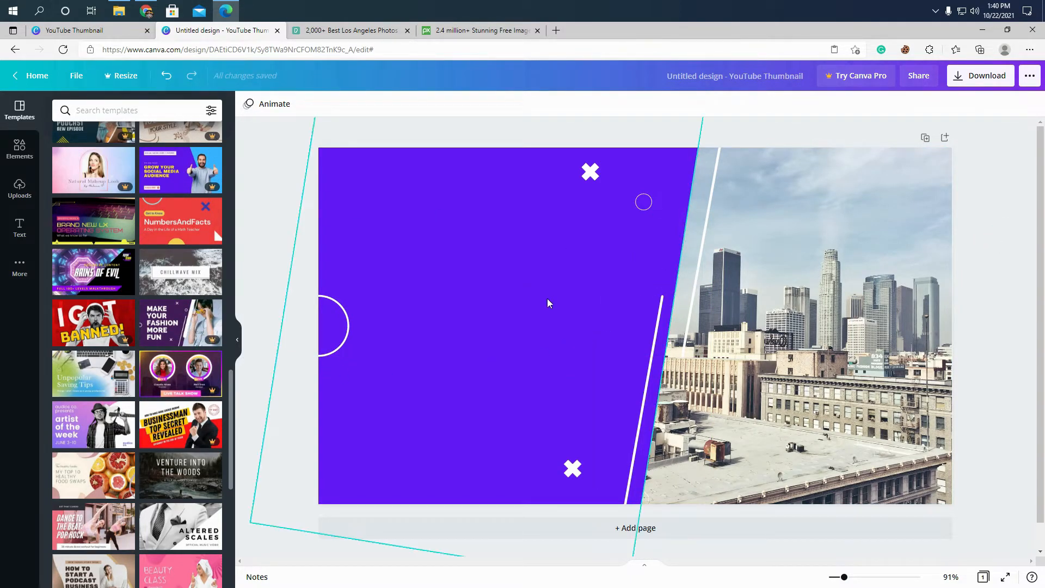
- Duplicate the line on the photo, move the copy to the purple area's upper edge and thicken it to about 32
click(703, 259)
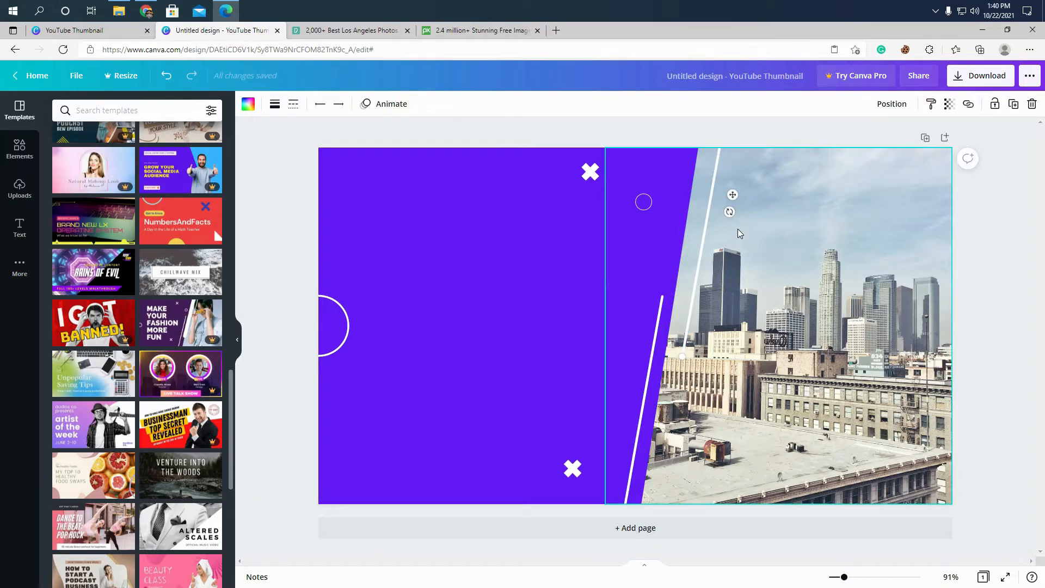
key(ctrl+d)
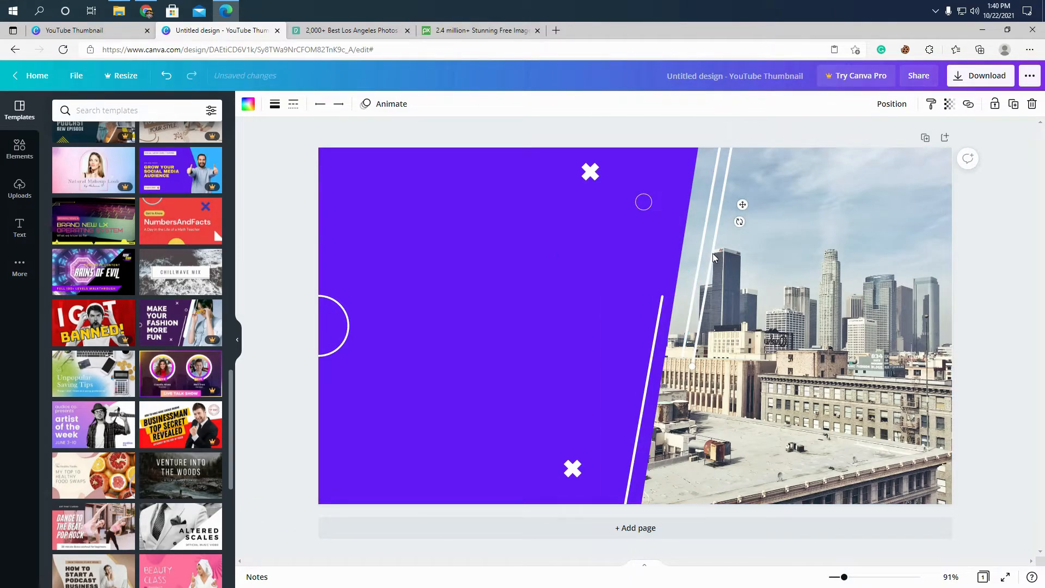
drag(714, 253, 680, 252)
click(275, 104)
drag(338, 137, 358, 151)
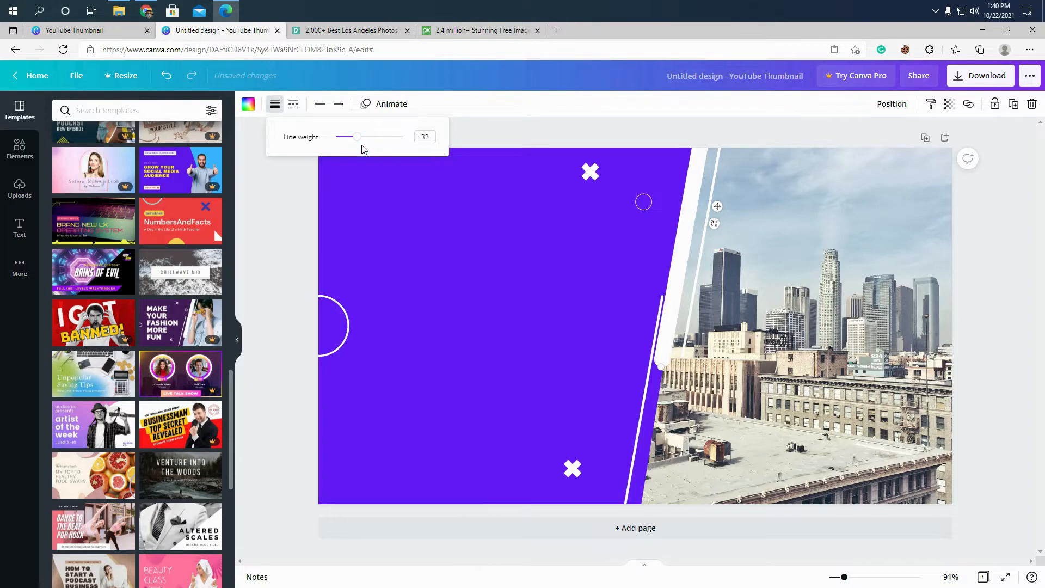
drag(359, 142, 359, 143)
click(283, 181)
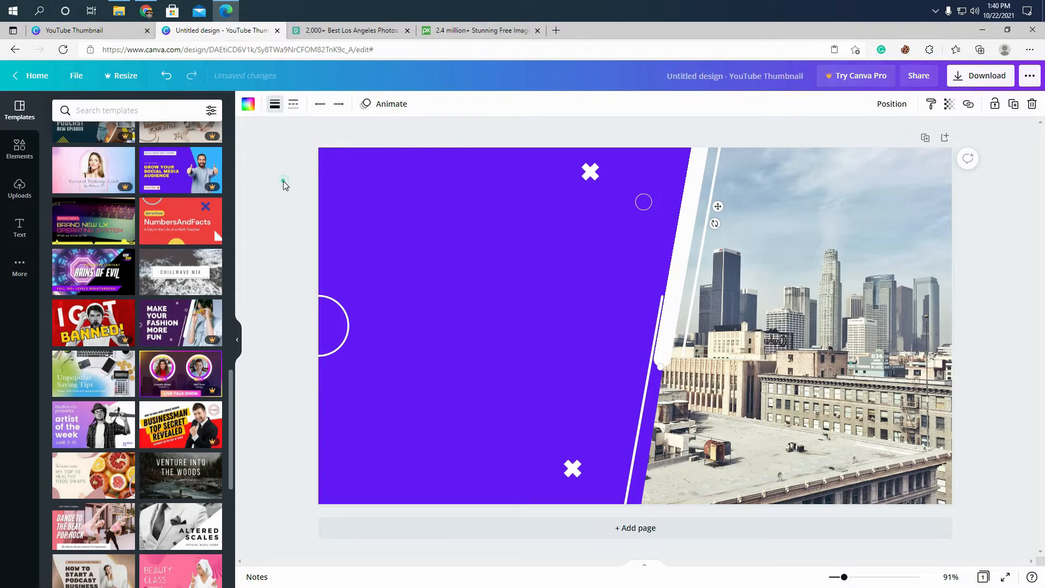
- Align the thick white line with the purple area's slanted edge and extend its lower end further down the edge
drag(689, 212, 691, 212)
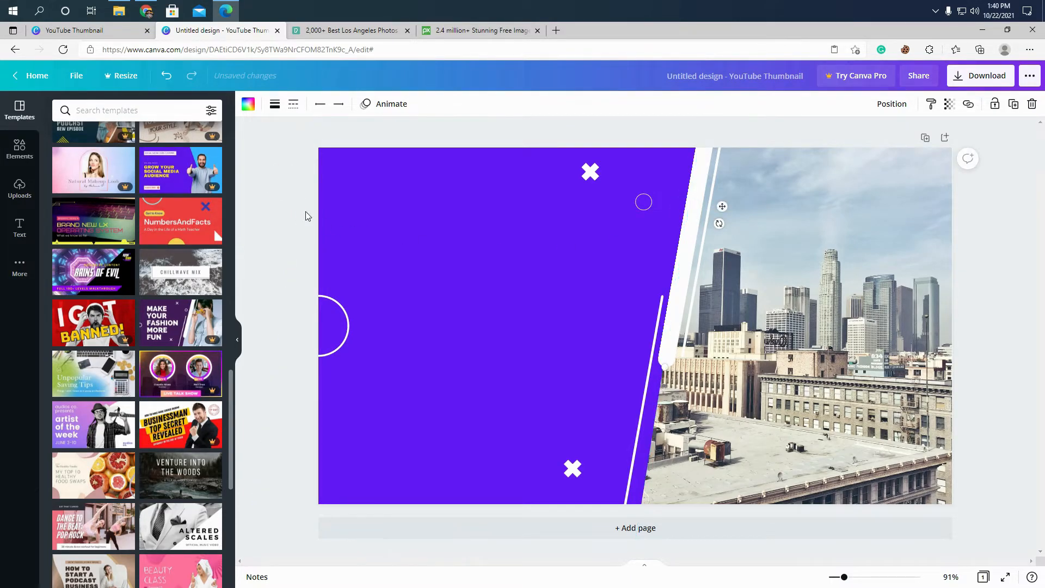
click(308, 182)
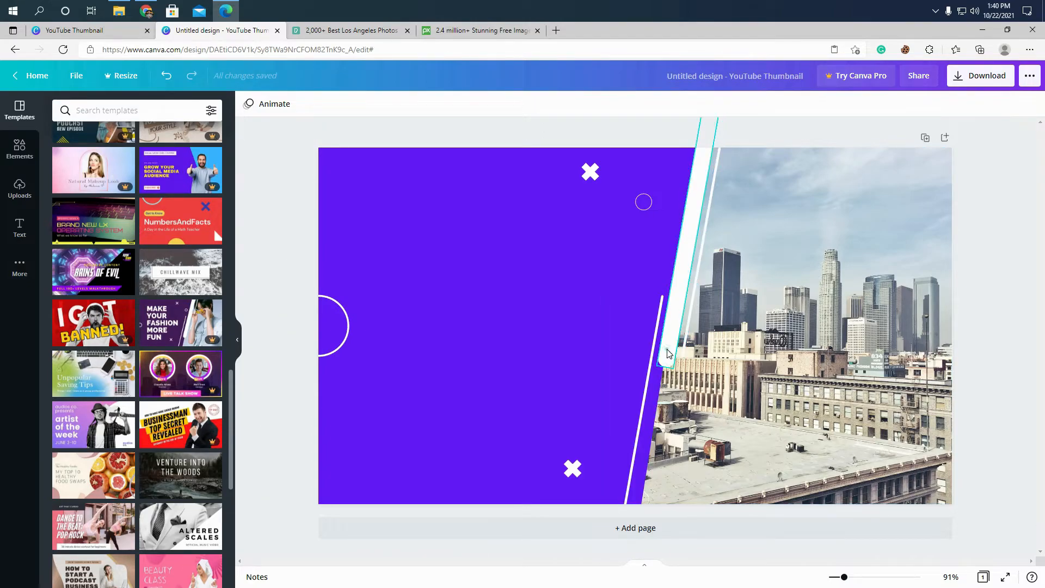
click(668, 368)
drag(668, 369, 660, 430)
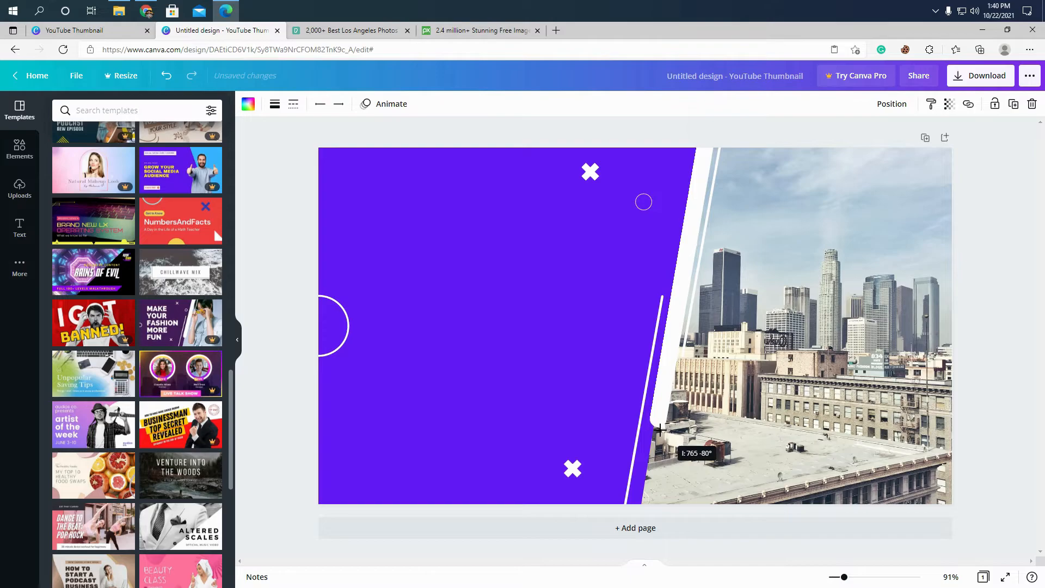
click(292, 194)
- Fine-tune the positions of the upper thin line beside the thick band and the lower thin line inside the purple edge
click(704, 262)
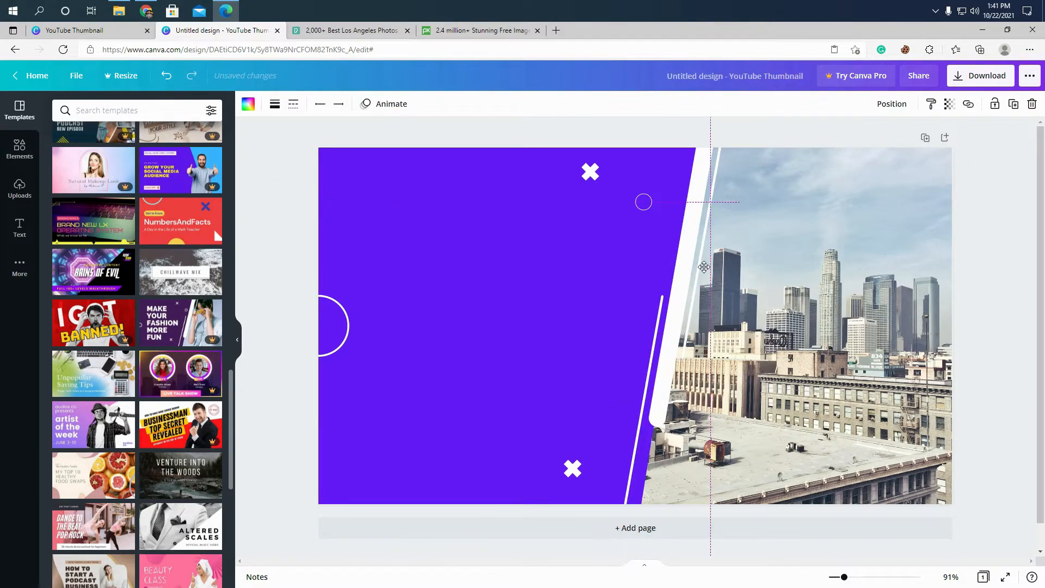
click(1005, 308)
drag(652, 334, 653, 334)
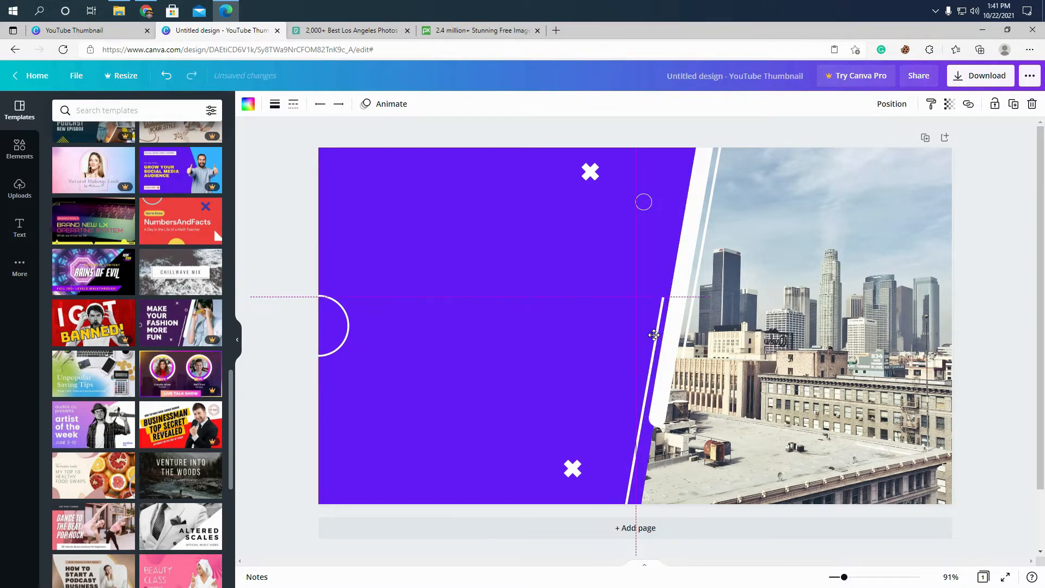
click(1020, 332)
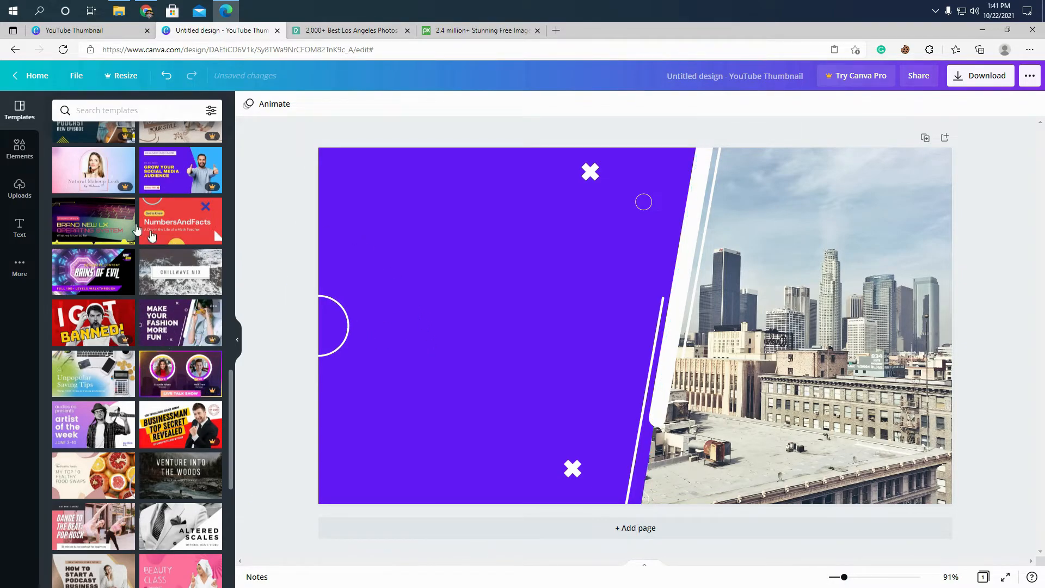
- Add a heading text box and move it onto the upper half of the purple area
click(19, 226)
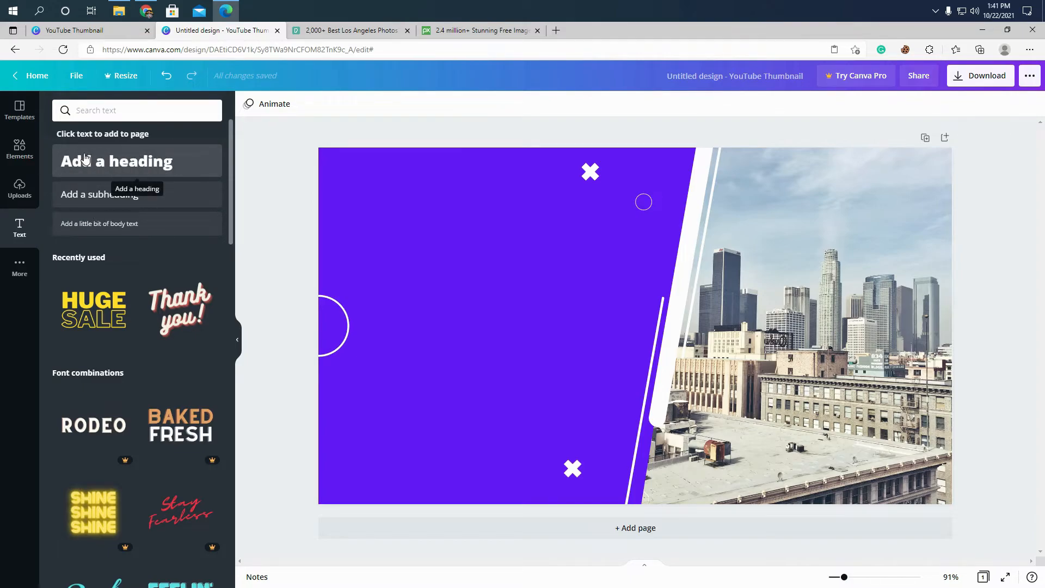
click(144, 163)
drag(598, 328, 478, 256)
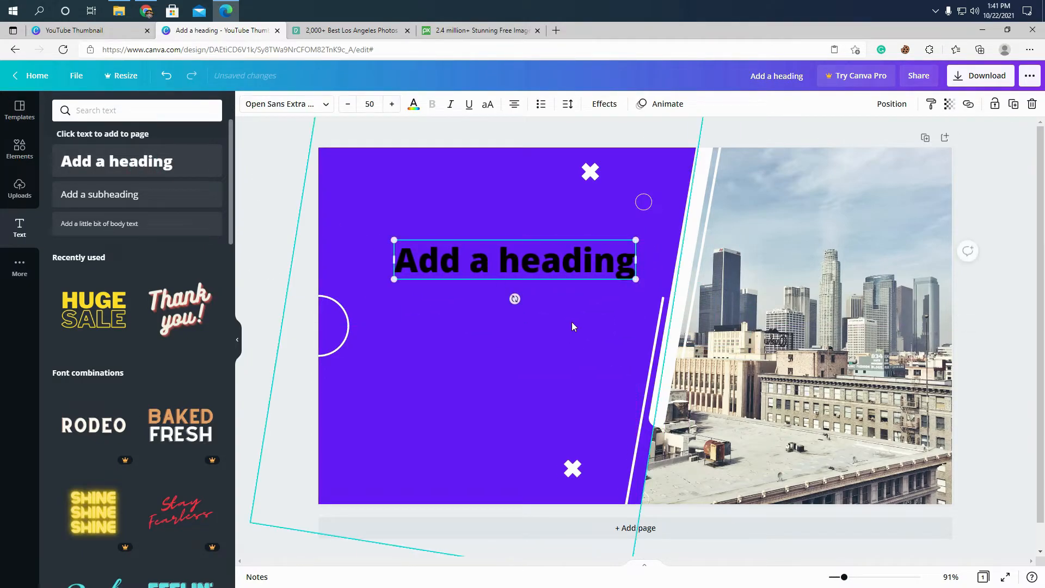
- Change the heading's font to League Spartan
click(310, 107)
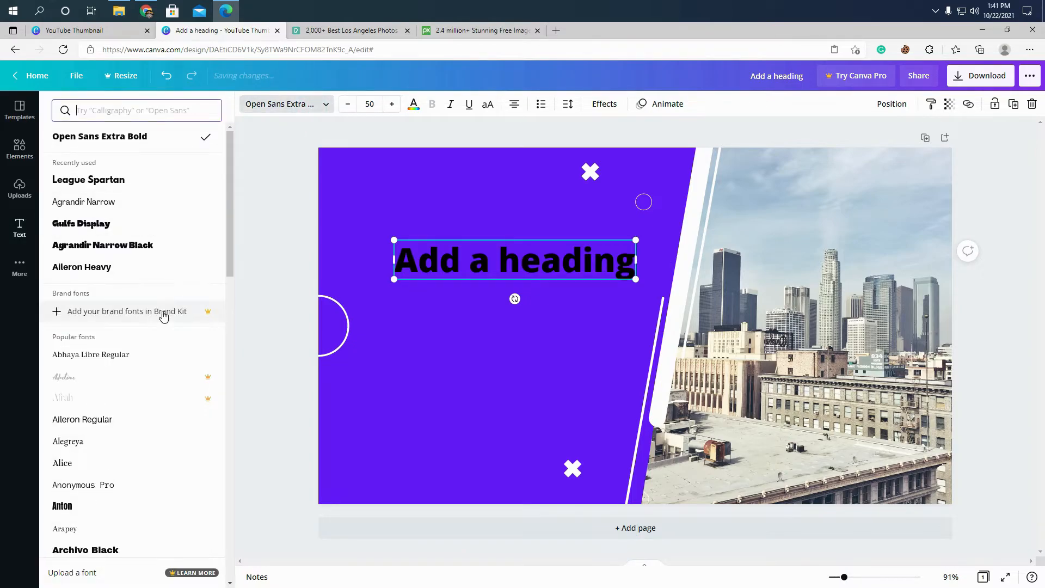
scroll(161, 314, down, 10)
scroll(182, 335, down, 15)
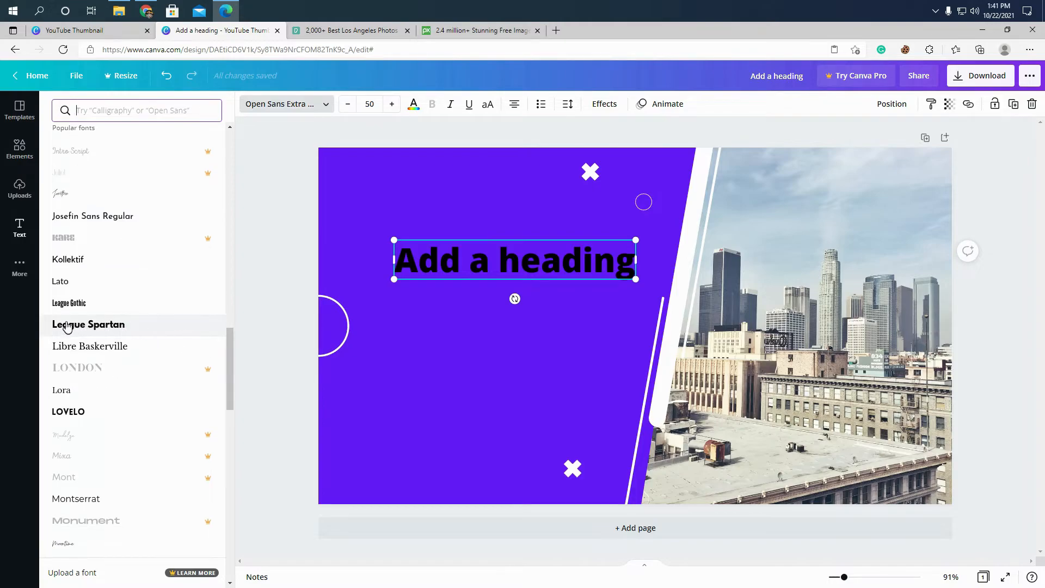
click(101, 327)
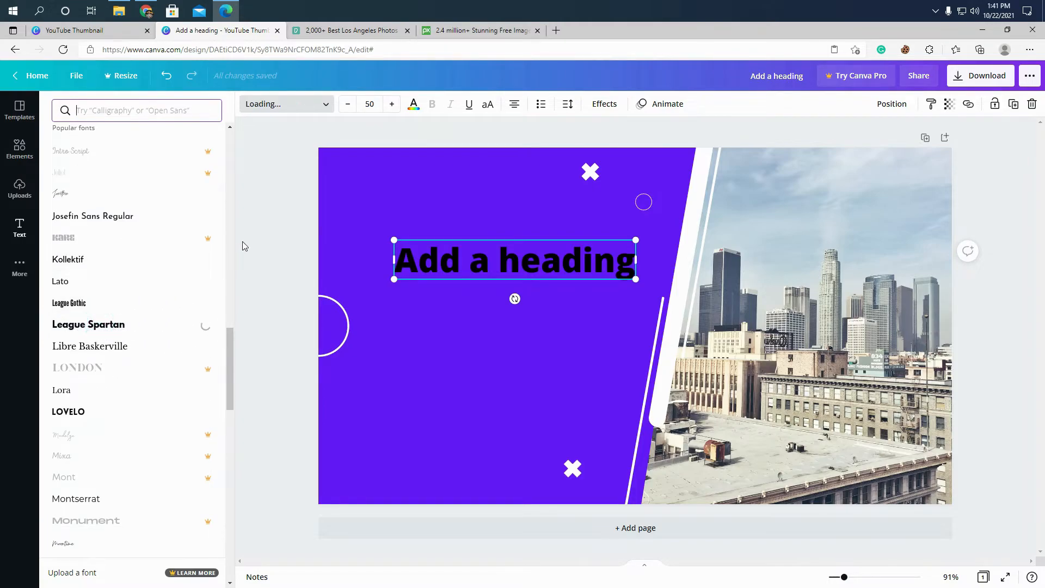
click(252, 214)
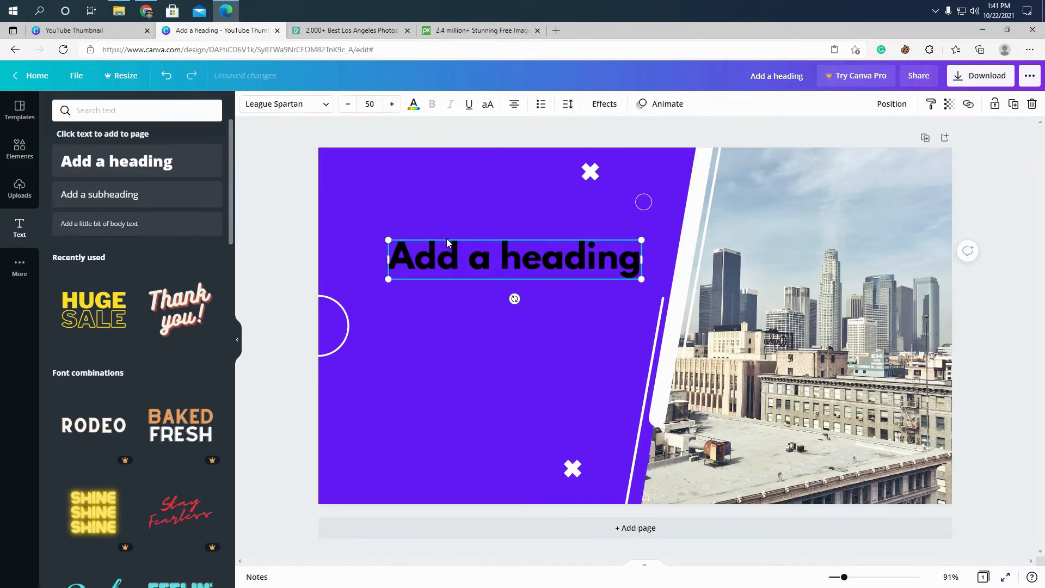
- Recolor the heading text white
double_click(402, 256)
click(290, 185)
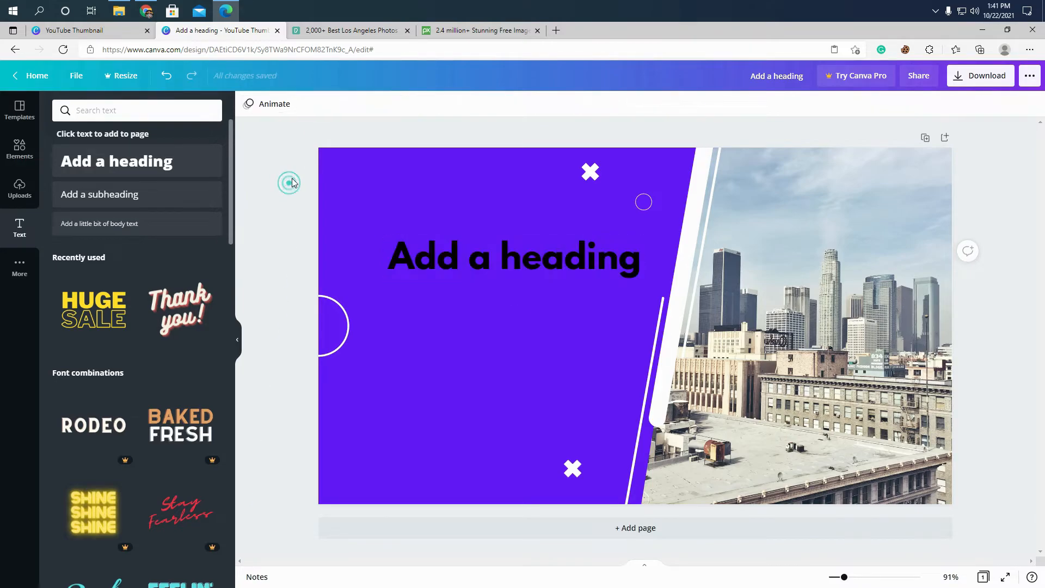
click(405, 256)
click(412, 105)
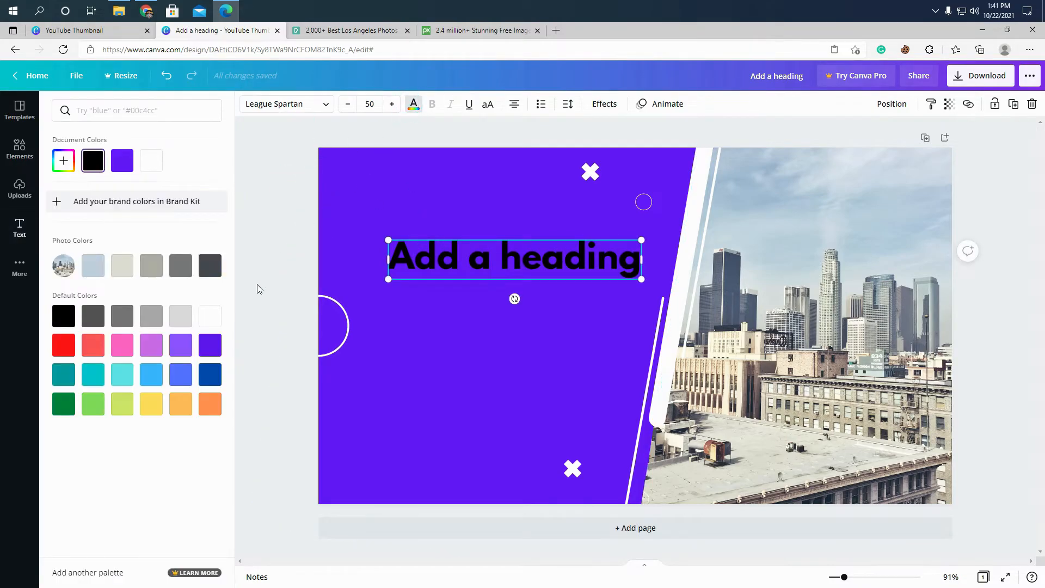
click(212, 318)
click(280, 182)
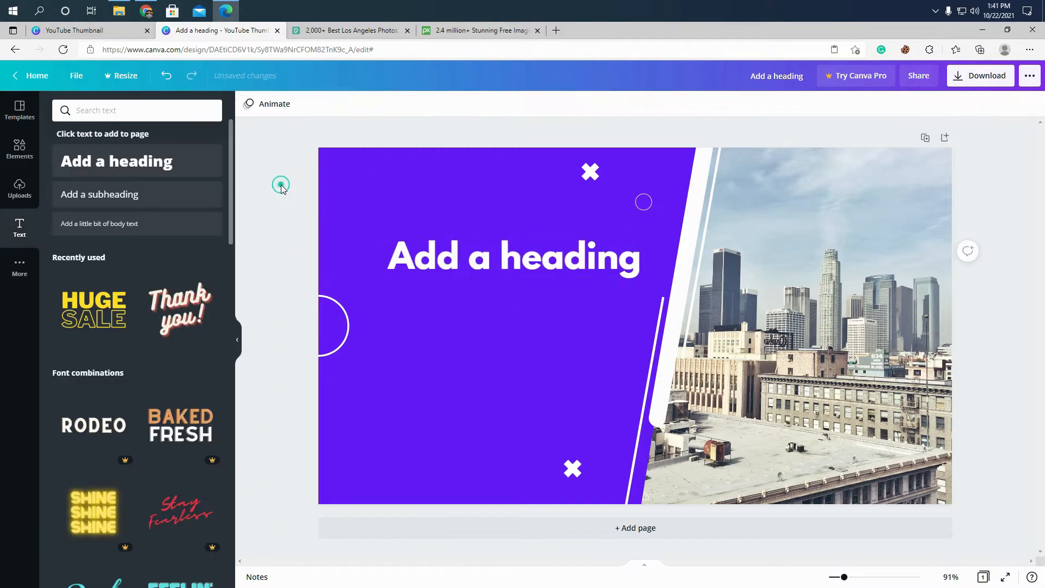
- Replace the heading's placeholder text with "Facts about Los Angeles"
click(406, 266)
click(393, 263)
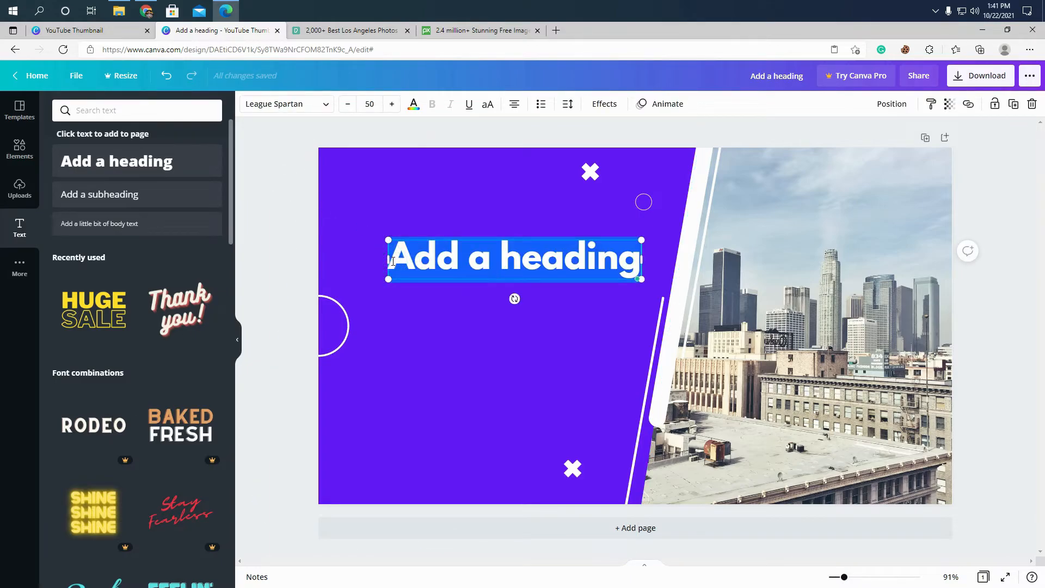
text(F)
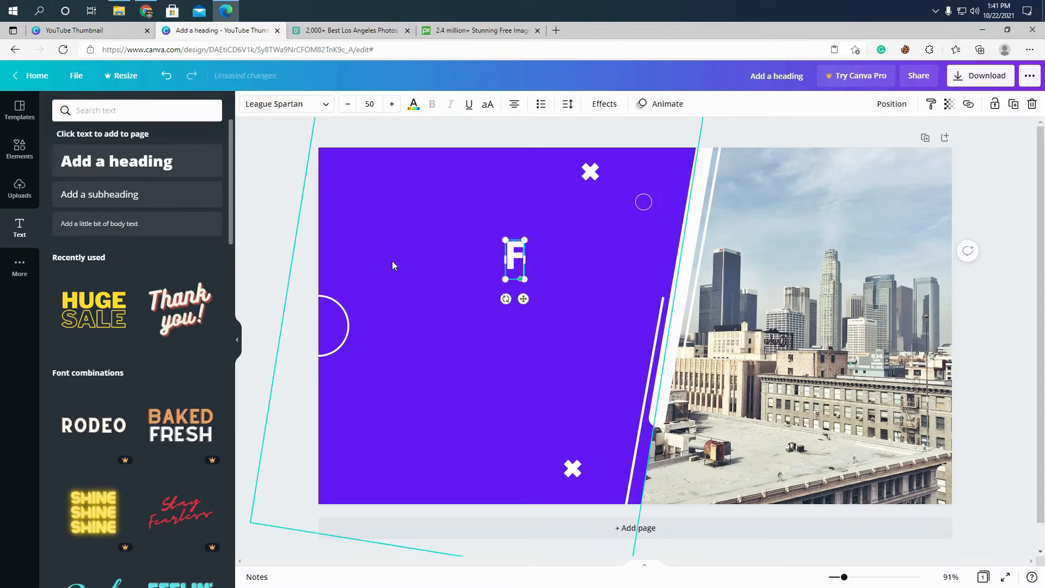
text(acts about Los)
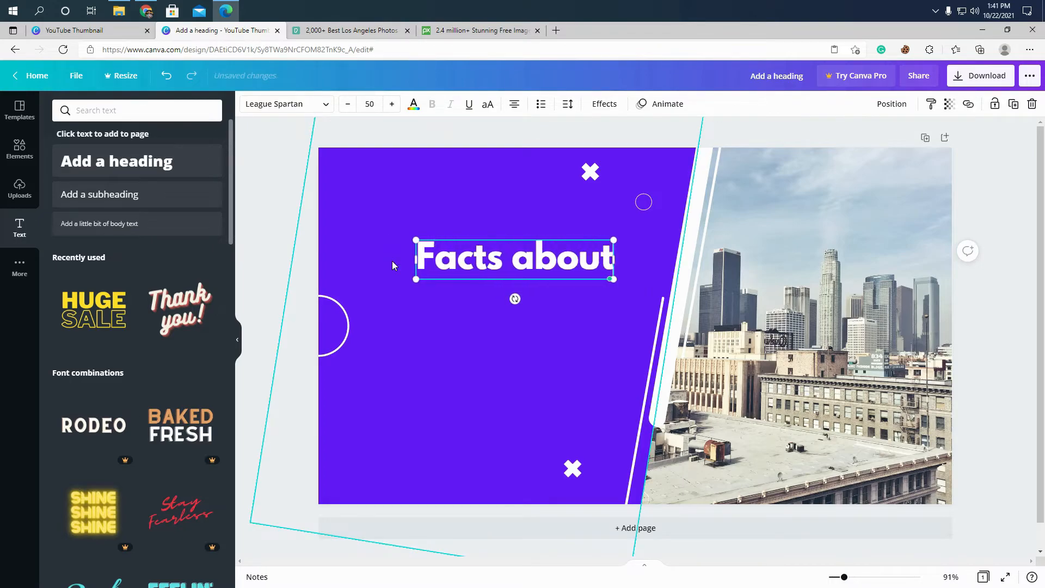
key(Return)
text(A)
key(BackSpace)
key(BackSpace)
text(Angeles)
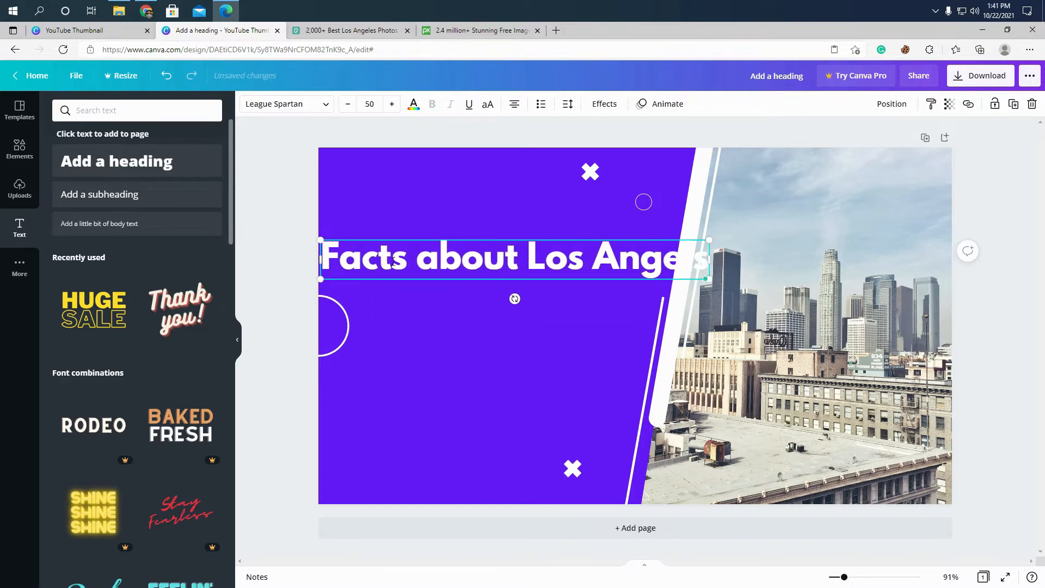
key(Escape)
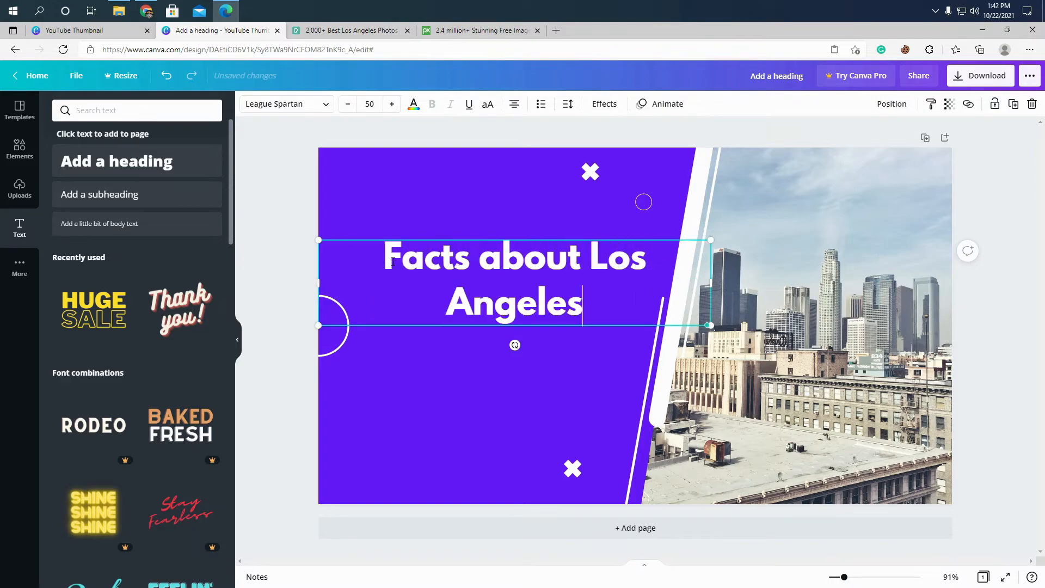
- Narrow the heading's text box to fit within the purple area and set its text in uppercase
click(272, 174)
click(582, 256)
drag(712, 282, 514, 282)
drag(447, 280, 522, 280)
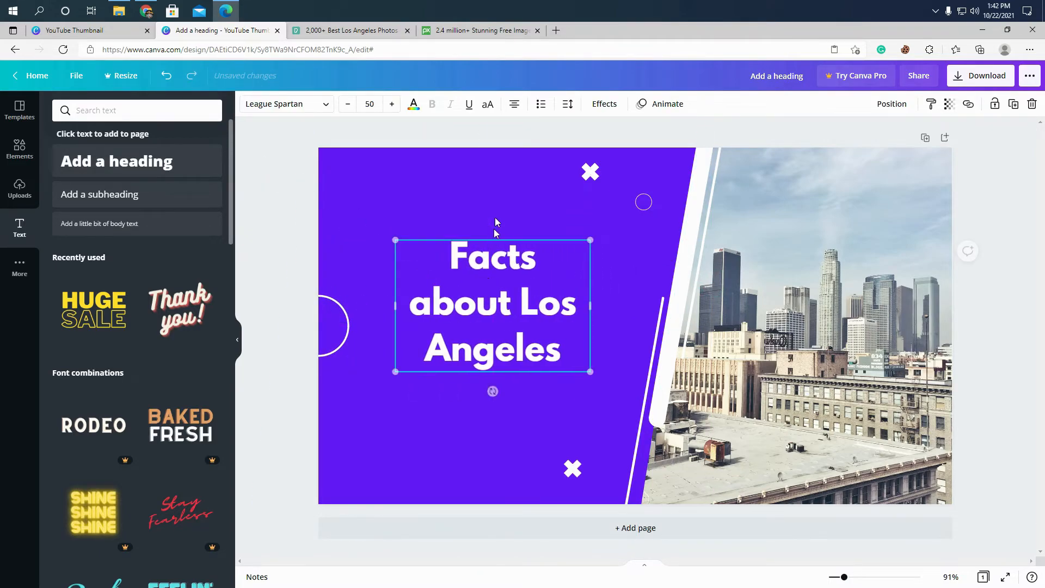
click(488, 104)
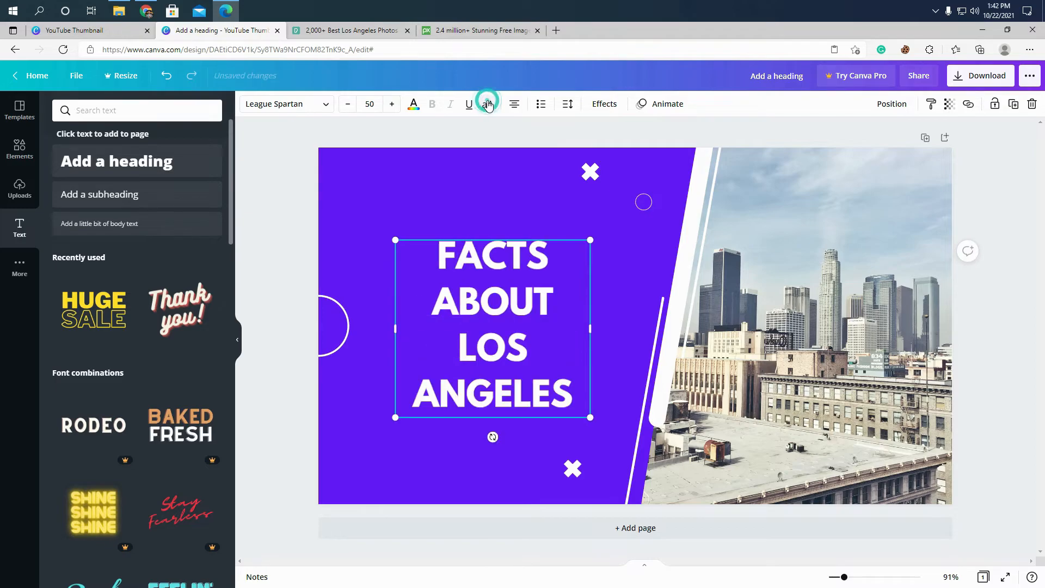
- Enlarge the heading to a font size of about 69.8 and keep it within the purple area
click(293, 196)
drag(488, 313, 482, 304)
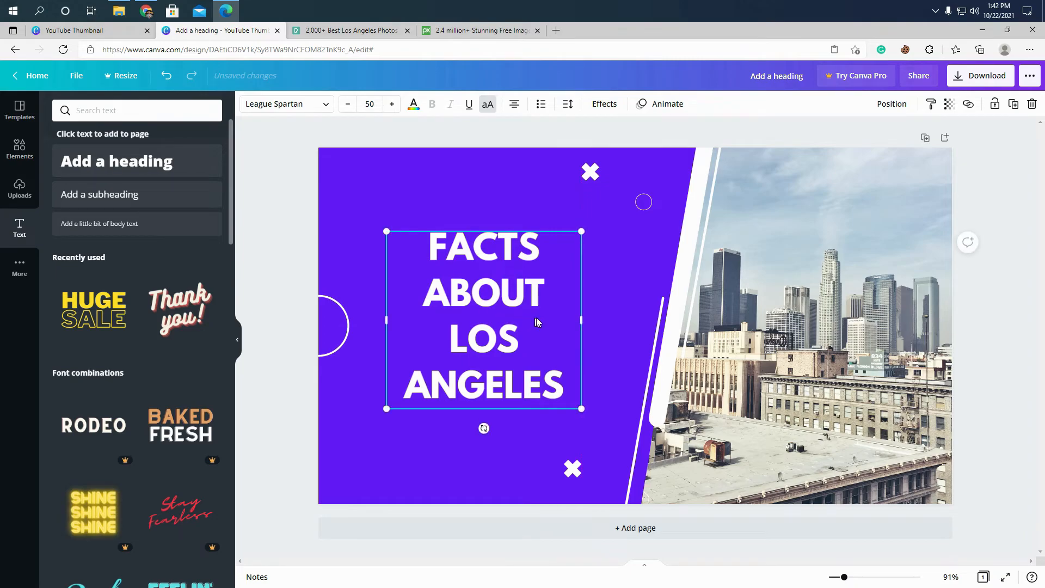
drag(577, 320, 565, 316)
mouse_move(550, 312)
mouse_down()
mouse_move(529, 315)
mouse_move(612, 329)
mouse_move(564, 327)
mouse_up()
drag(566, 225, 602, 193)
drag(390, 407, 351, 407)
- Position the enlarged heading in the middle of the purple area, vertically centred on the page
click(256, 233)
drag(460, 253, 467, 268)
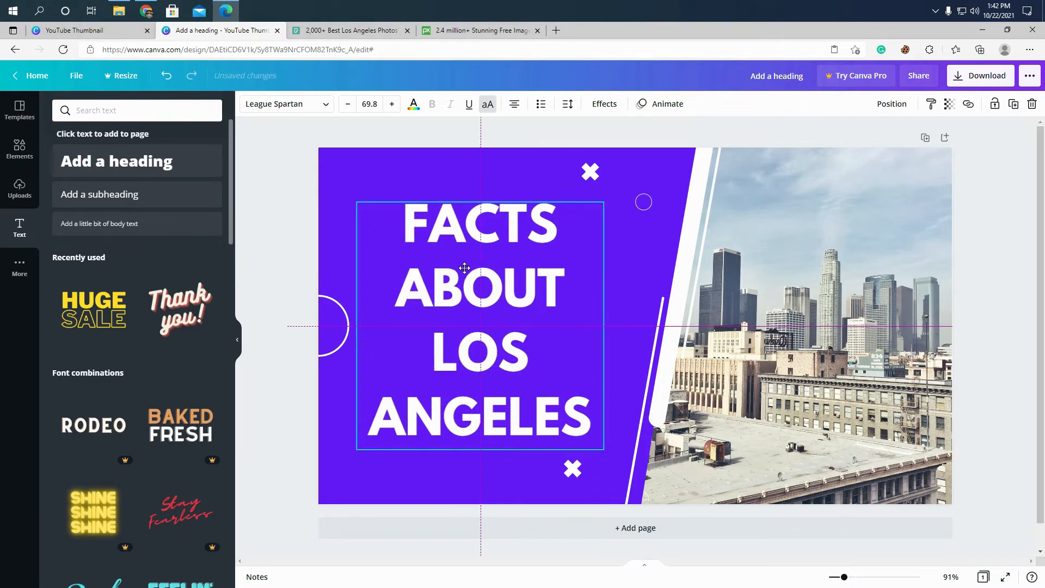
click(283, 185)
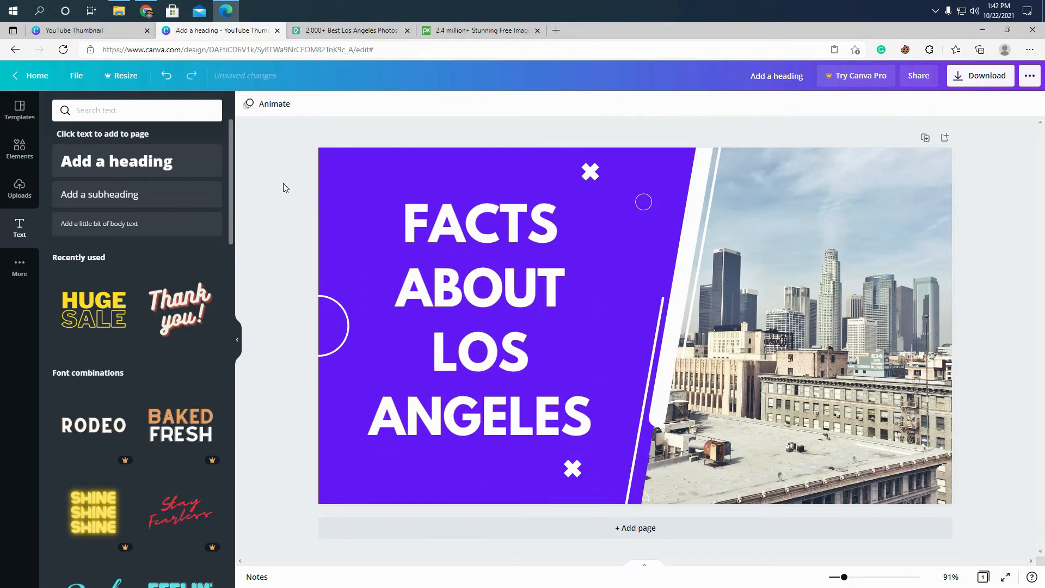
mouse_move(506, 240)
mouse_down()
mouse_move(515, 243)
mouse_move(496, 240)
mouse_up()
click(308, 173)
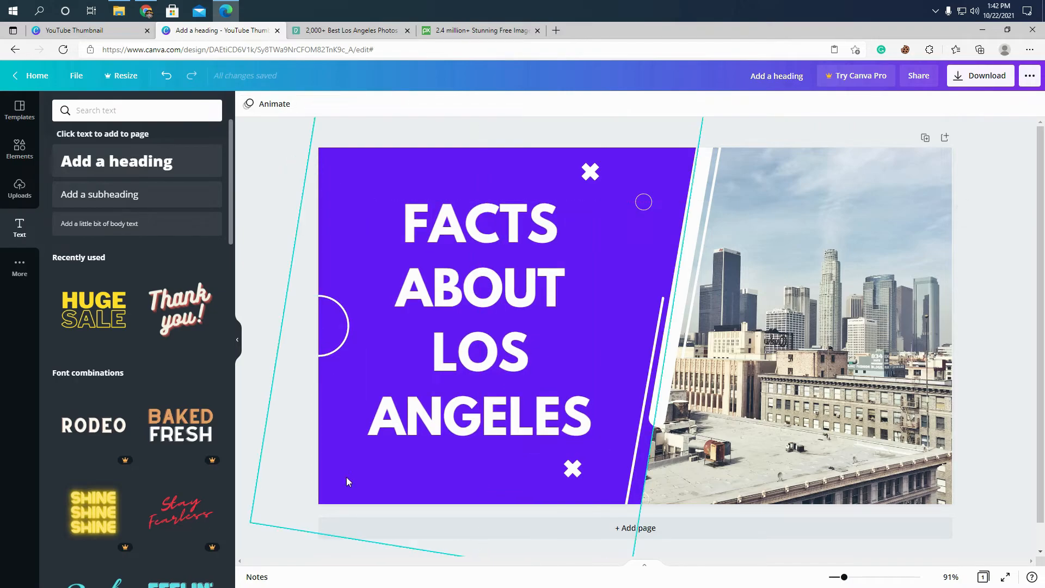
- Download the thumbnail as a PNG at 1280 × 720 px and dismiss the referral offer
click(963, 80)
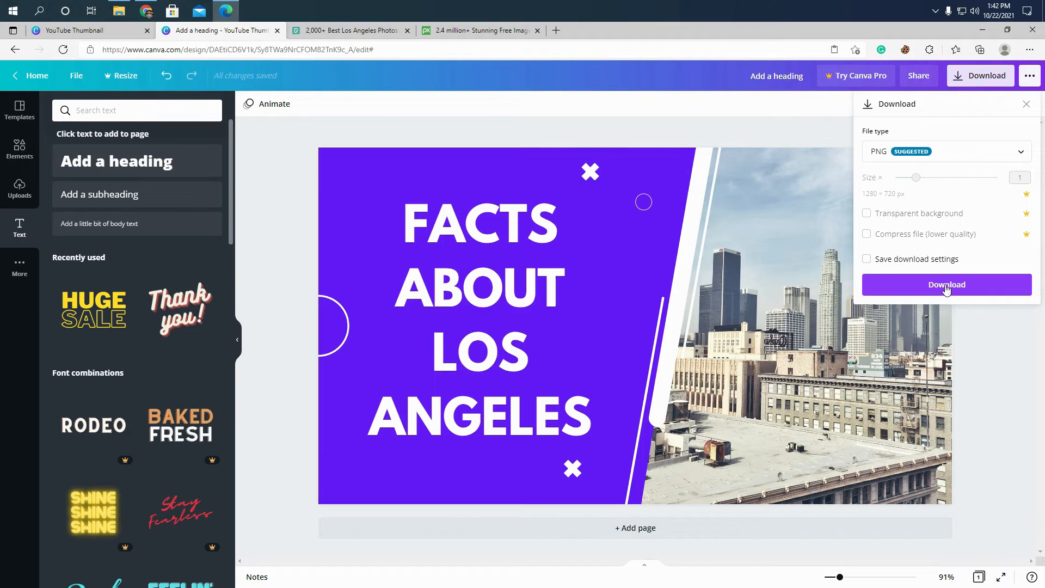
click(961, 294)
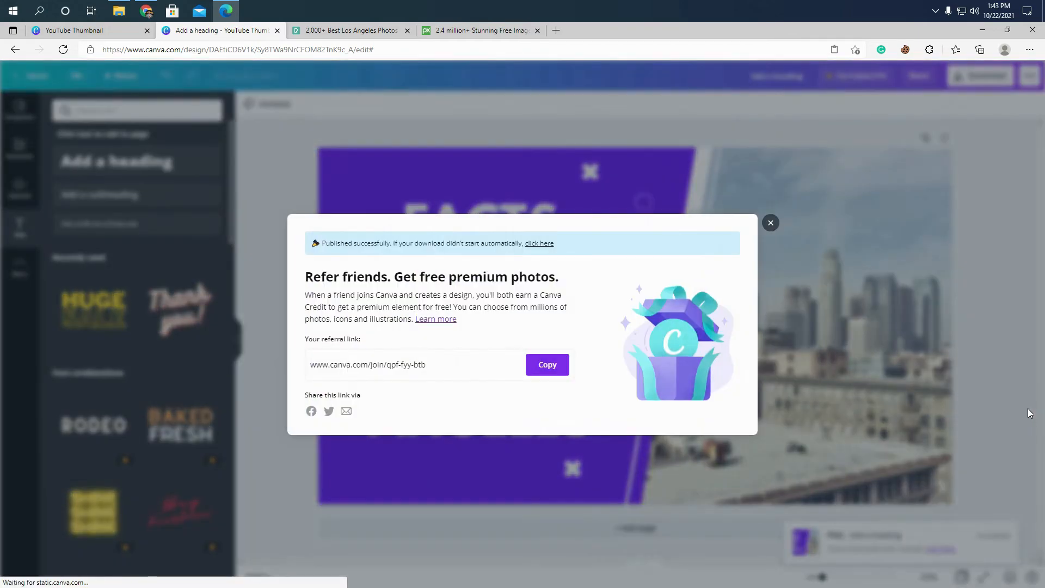
click(770, 223)
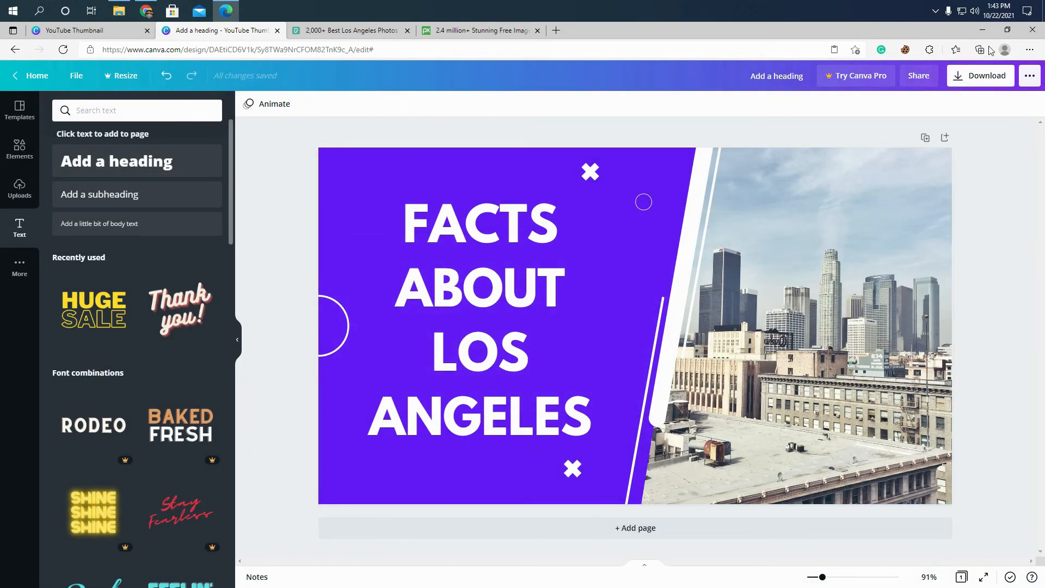
- Switch to File Explorer, view the downloaded "Add a heading" PNG from the Downloads folder, and close both the image and the folder
click(119, 11)
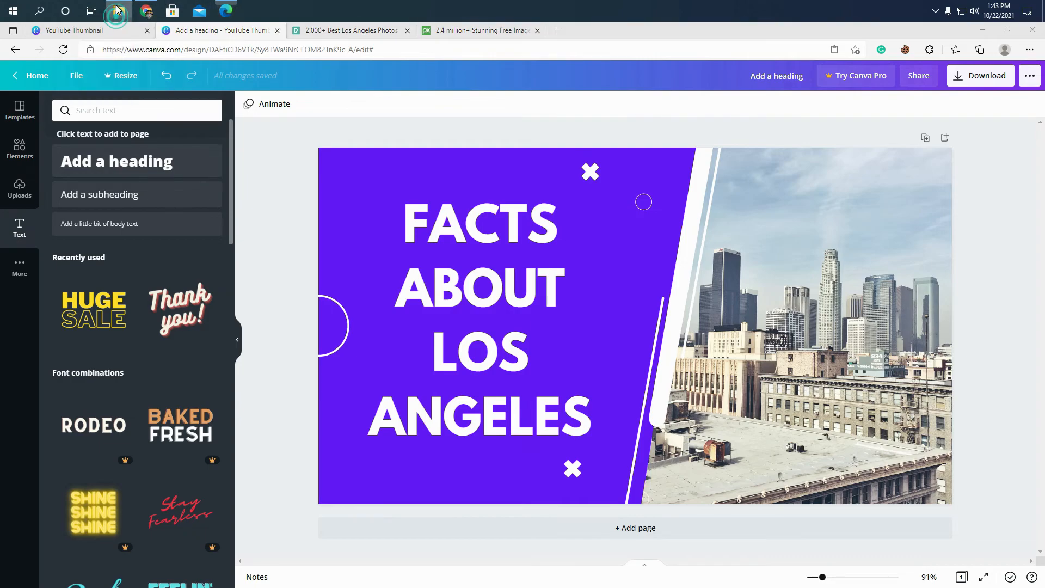
click(403, 229)
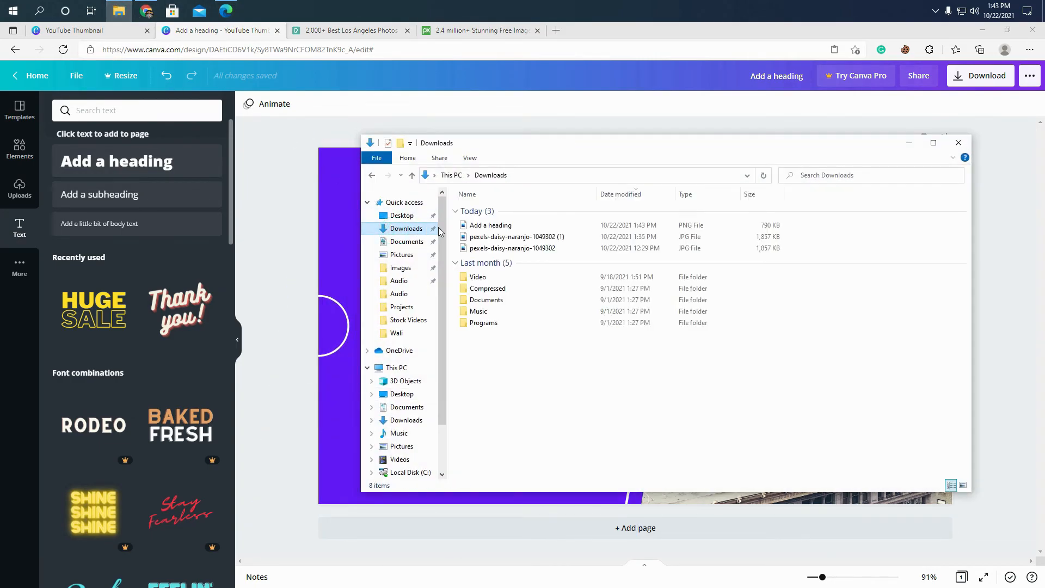
double_click(498, 225)
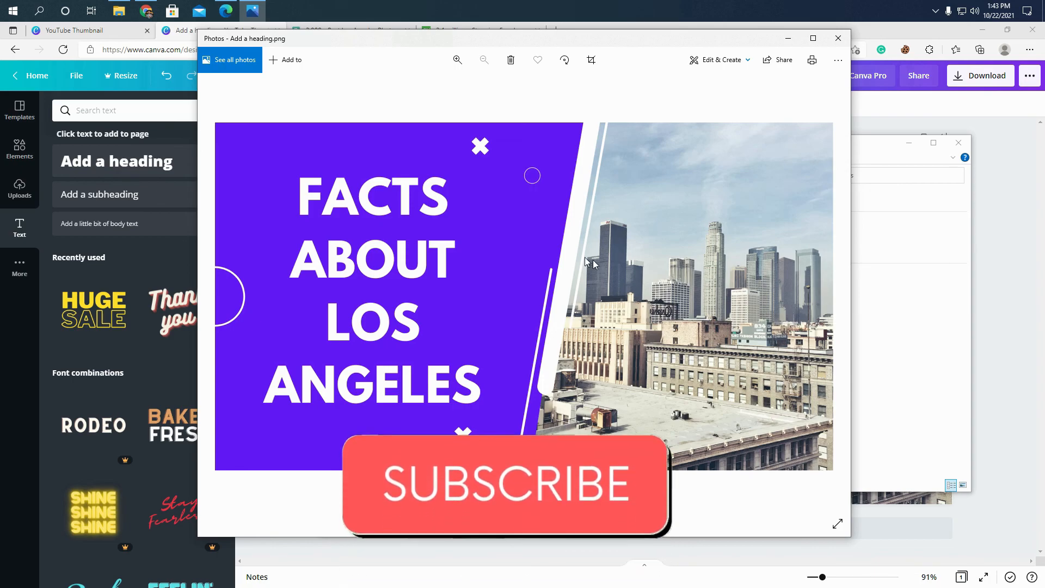
click(838, 38)
click(959, 143)
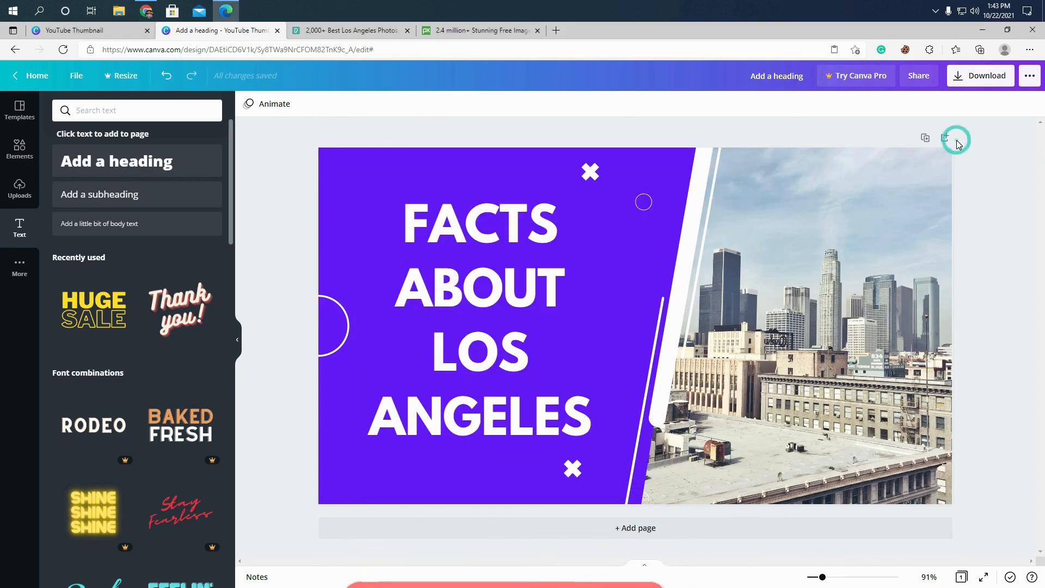